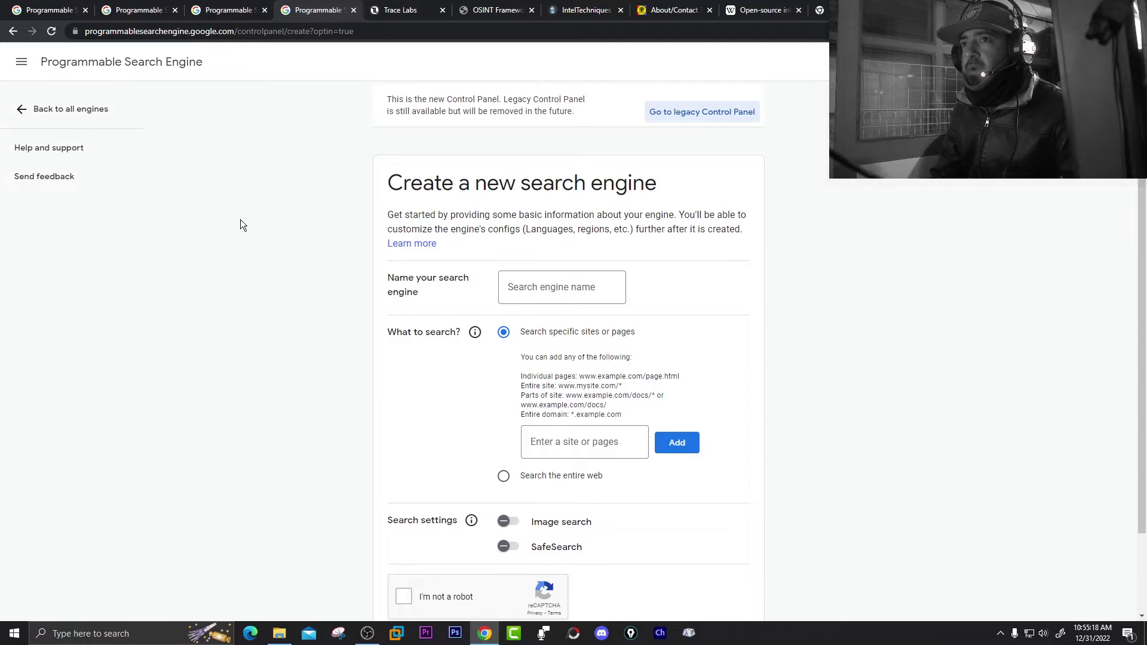
# - Show the legacy setup page of the existing 'for osint' engine, with Image search on
pyautogui.moveTo(443, 186); pyautogui.dragTo(574, 185)
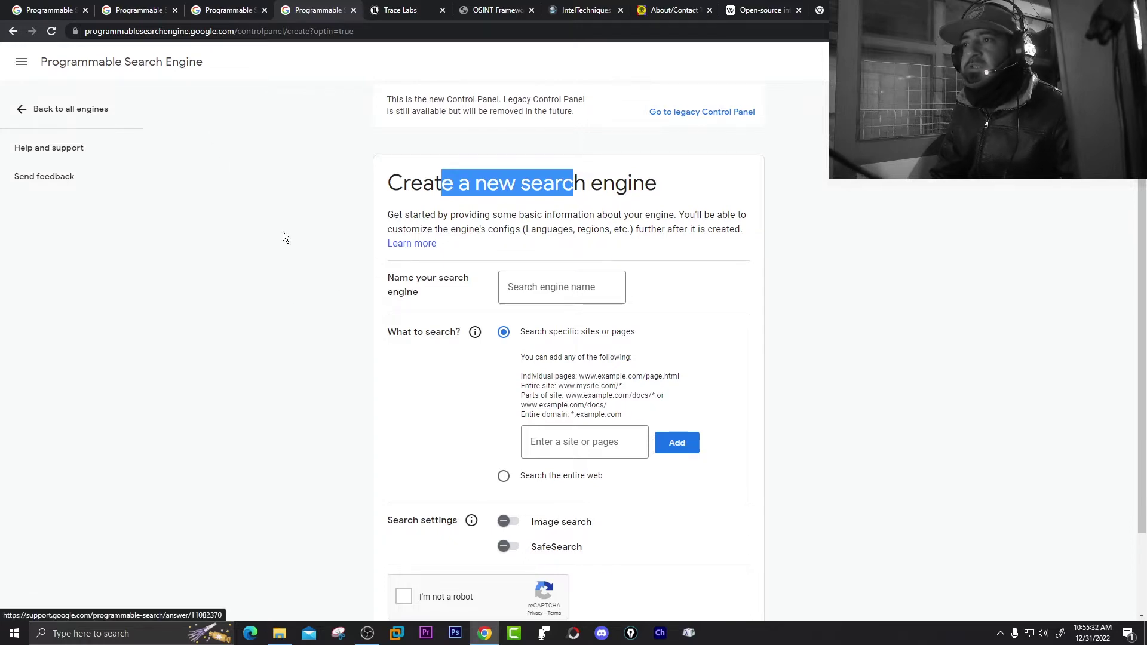
pyautogui.click(51, 10)
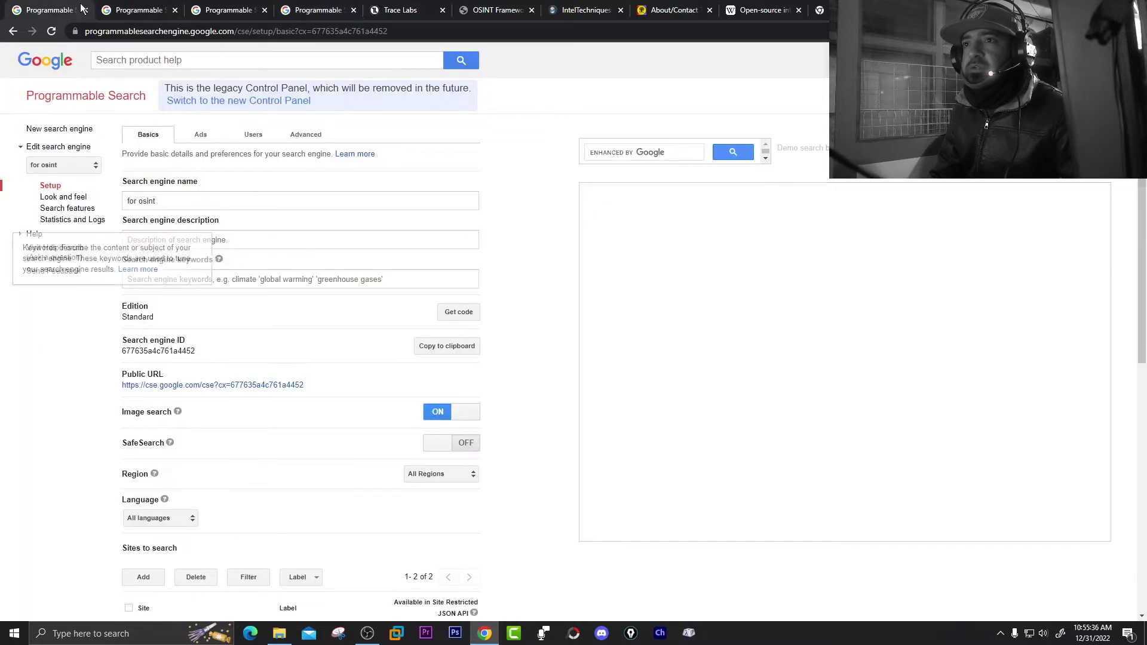
# - Scroll through the engine's 'wifi' results, mostly hackershousenepal.com pages plus two ads
pyautogui.click(153, 6)
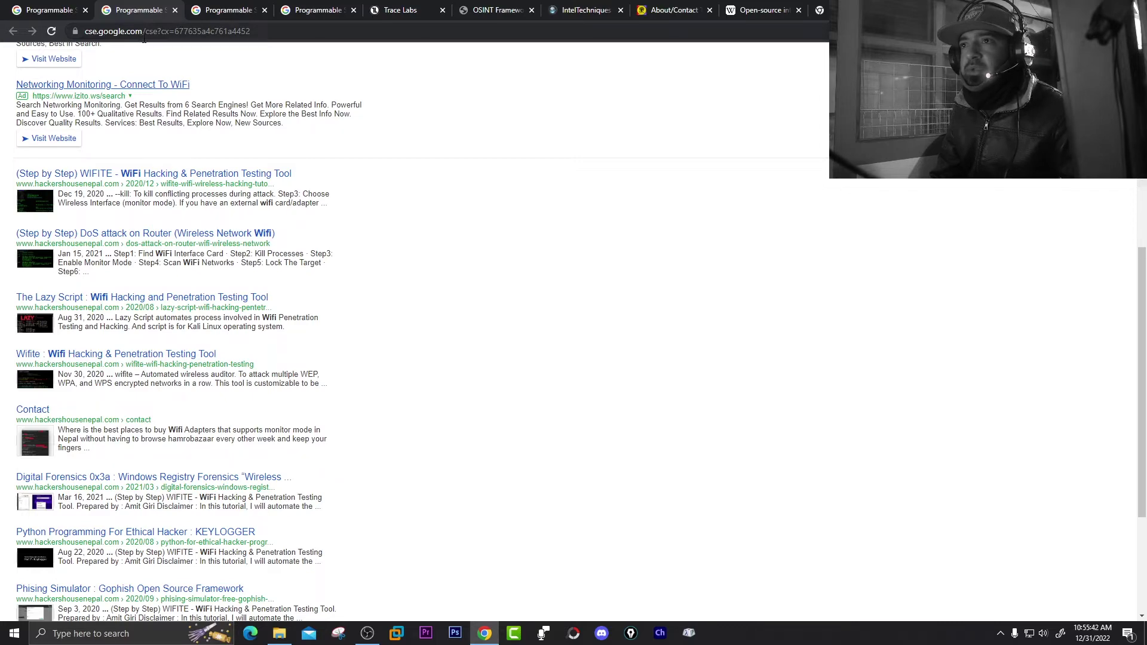
pyautogui.scroll(7, 528, 305)
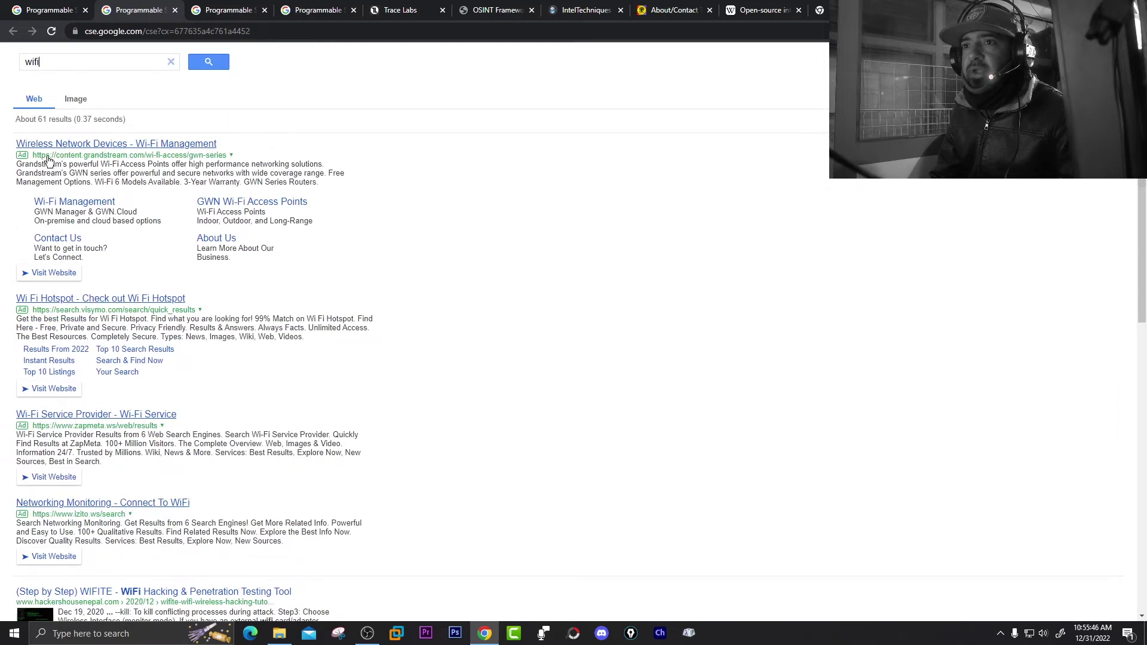
pyautogui.scroll(-1, 89, 422)
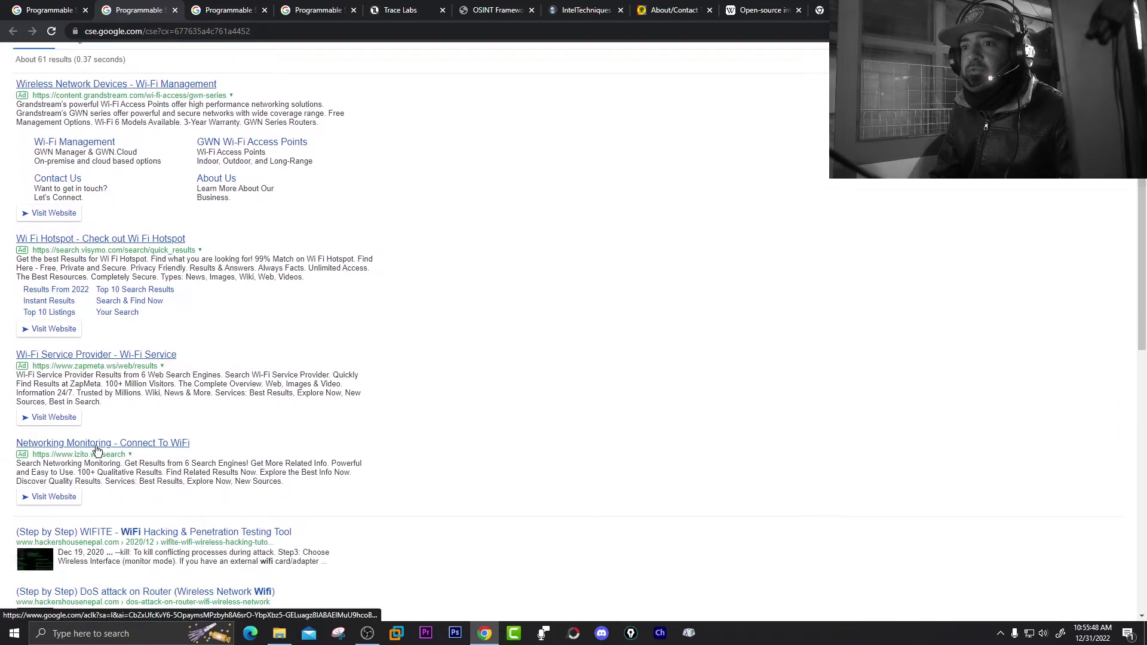
pyautogui.scroll(-8, 124, 415)
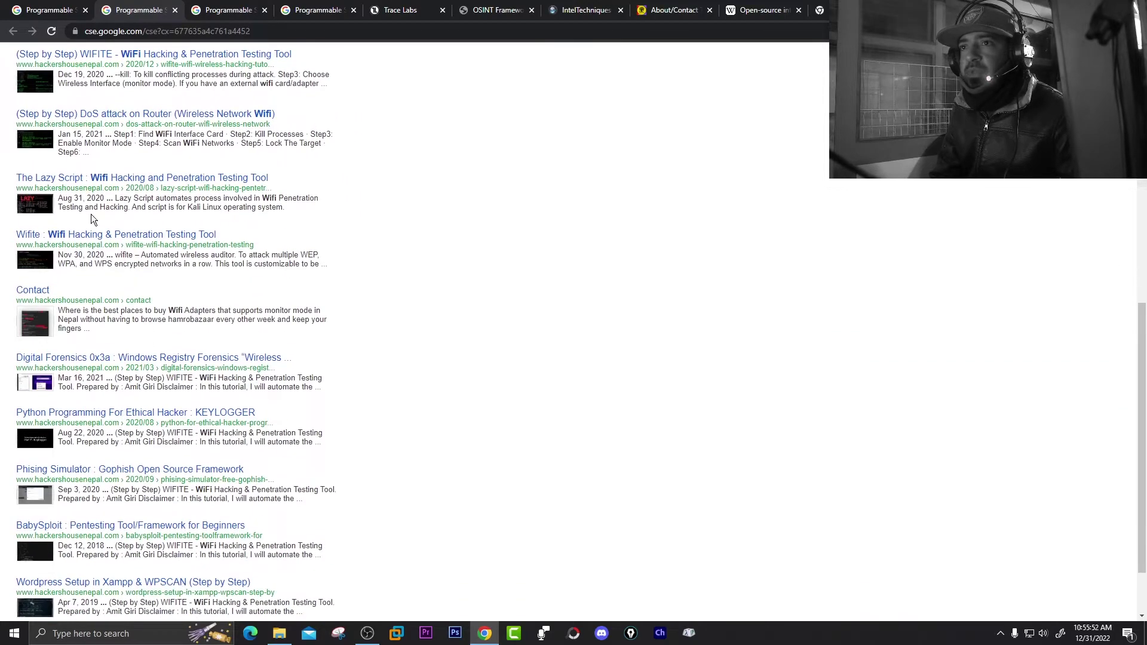
pyautogui.scroll(8, 192, 382)
pyautogui.scroll(2, 193, 364)
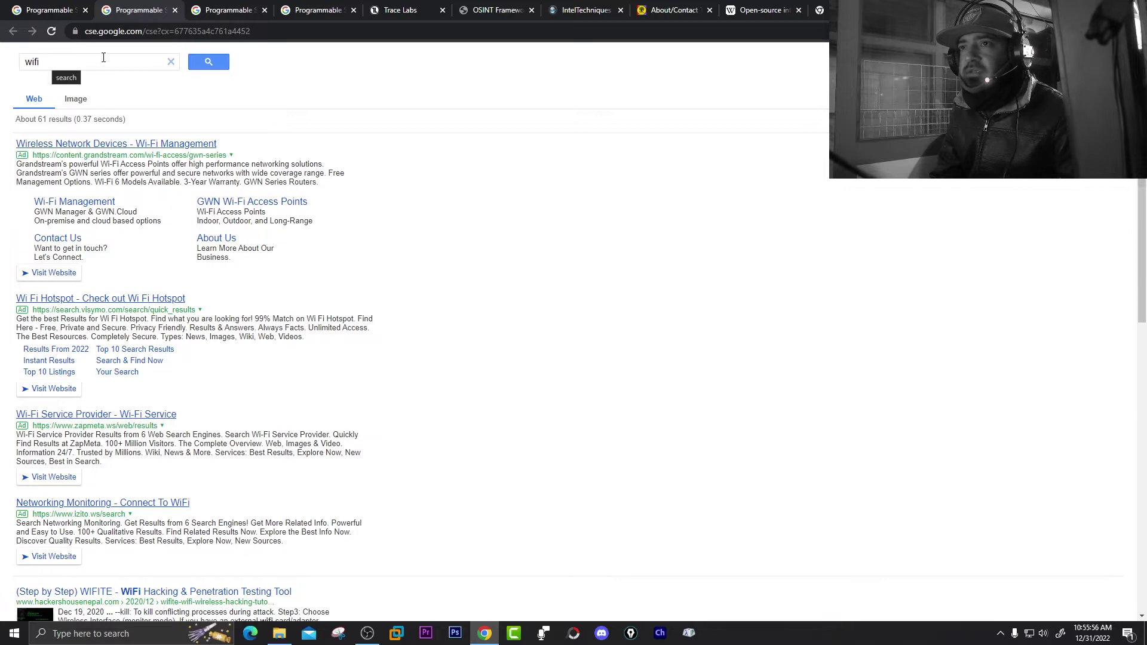
pyautogui.moveTo(52, 60); pyautogui.dragTo(22, 64)
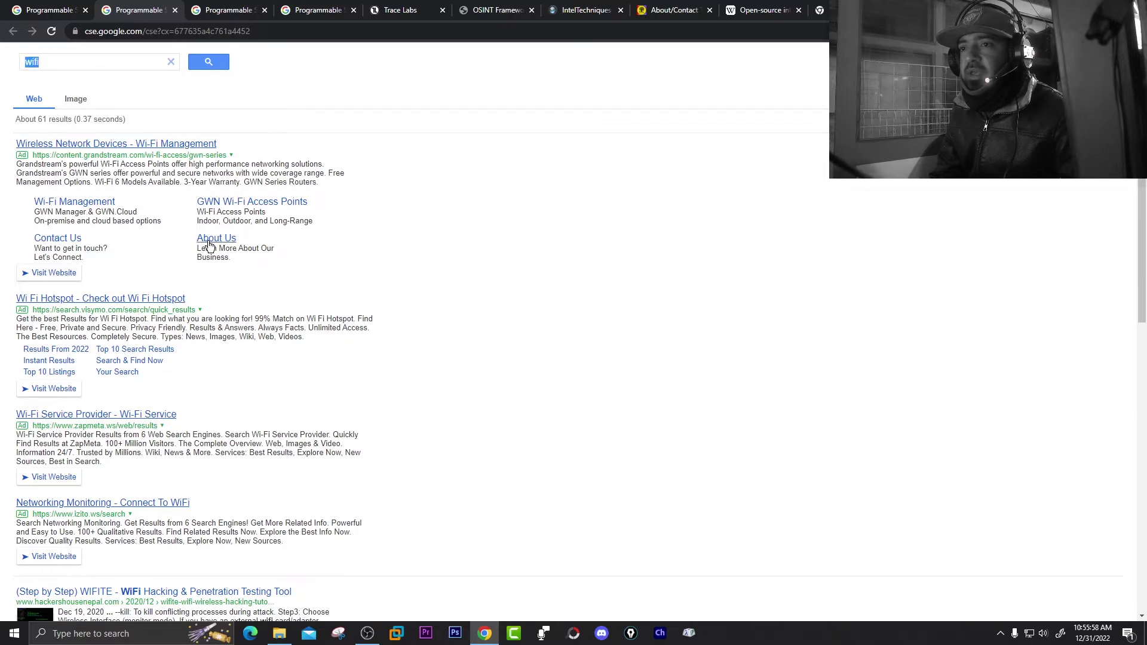
pyautogui.scroll(-8, 221, 245)
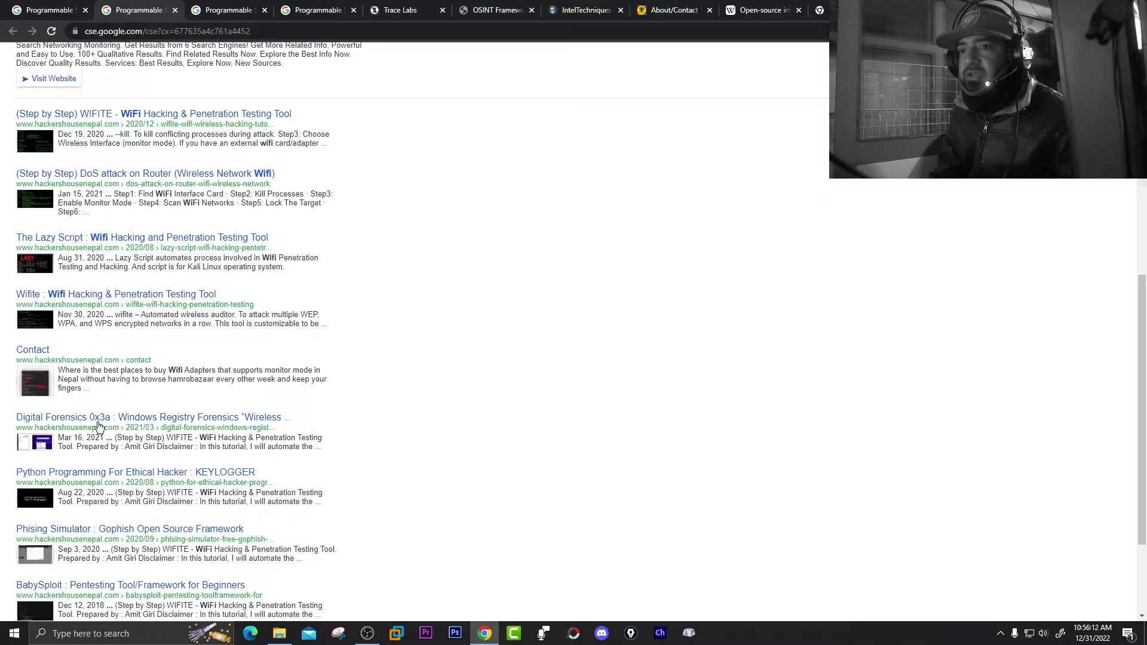
pyautogui.scroll(-2, 102, 424)
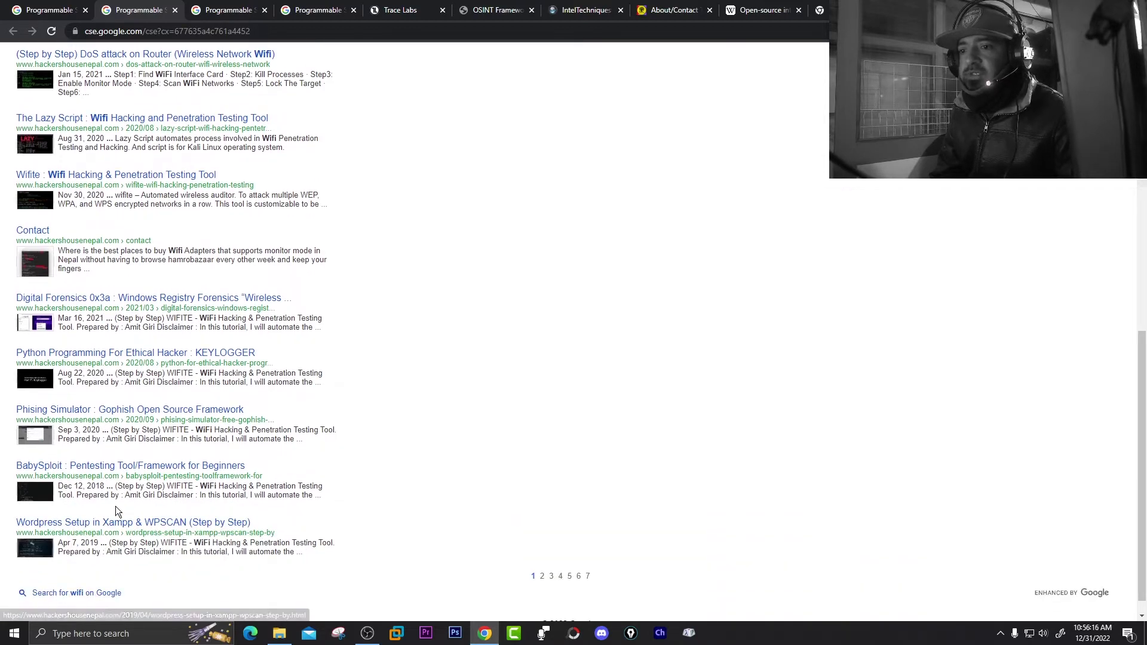
pyautogui.scroll(2, 116, 508)
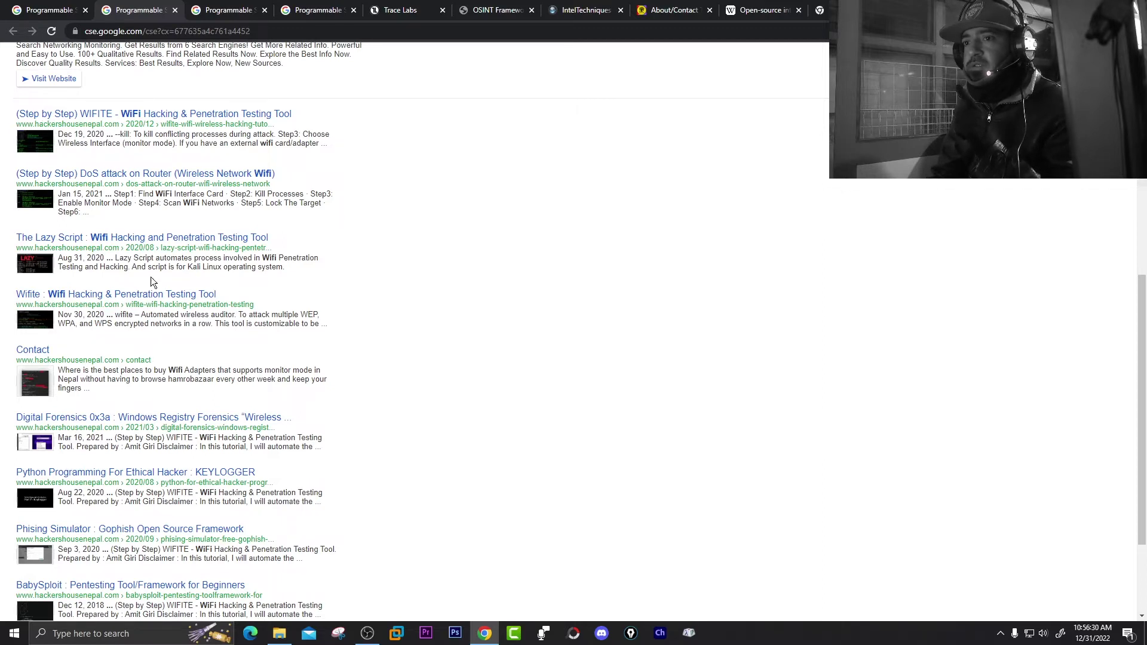
pyautogui.scroll(-3, 153, 292)
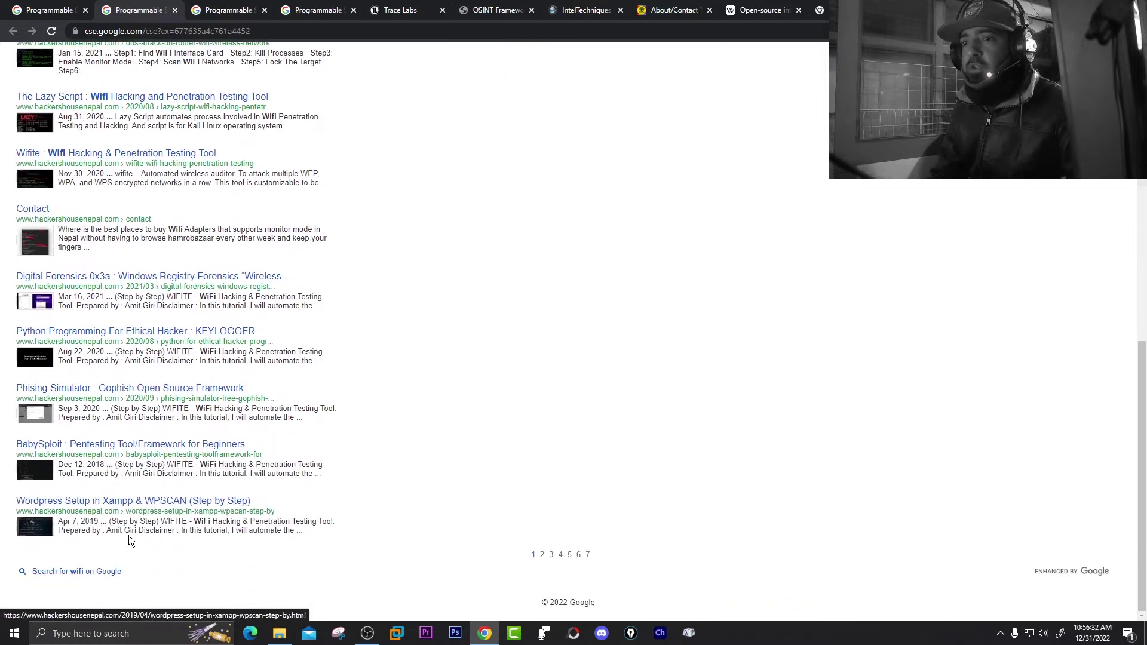
pyautogui.scroll(4, 116, 431)
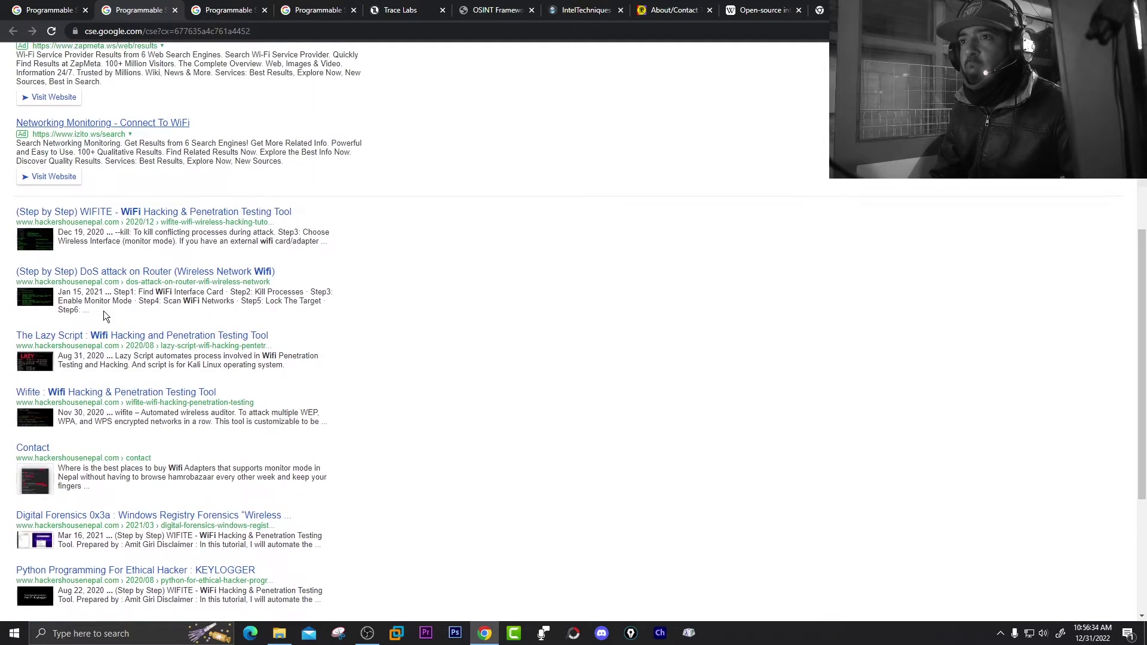
pyautogui.scroll(1, 103, 315)
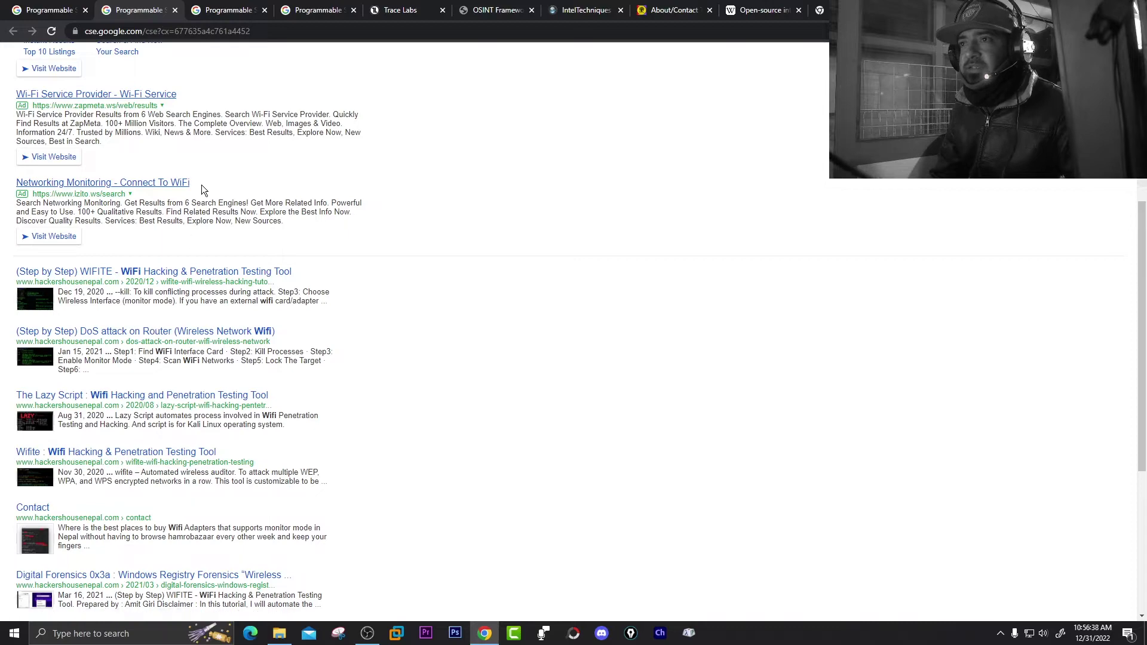
# - Return to the 'for osint' legacy setup page listing its public URL and 2 sites
pyautogui.click(298, 8)
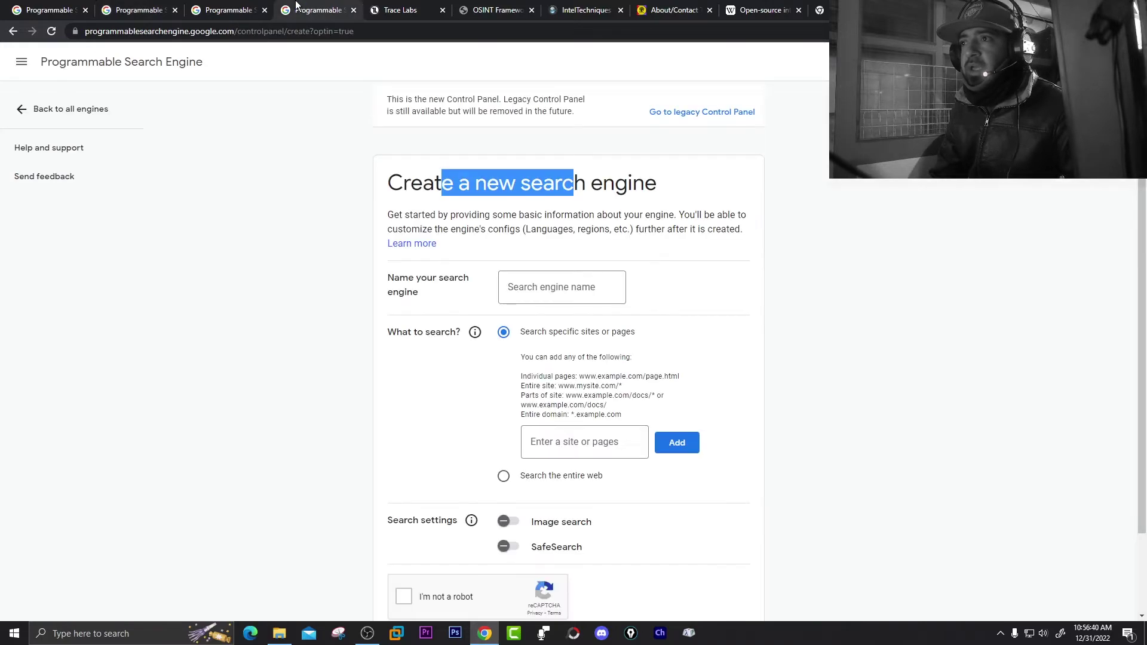
pyautogui.click(438, 184)
pyautogui.moveTo(424, 182); pyautogui.dragTo(536, 177)
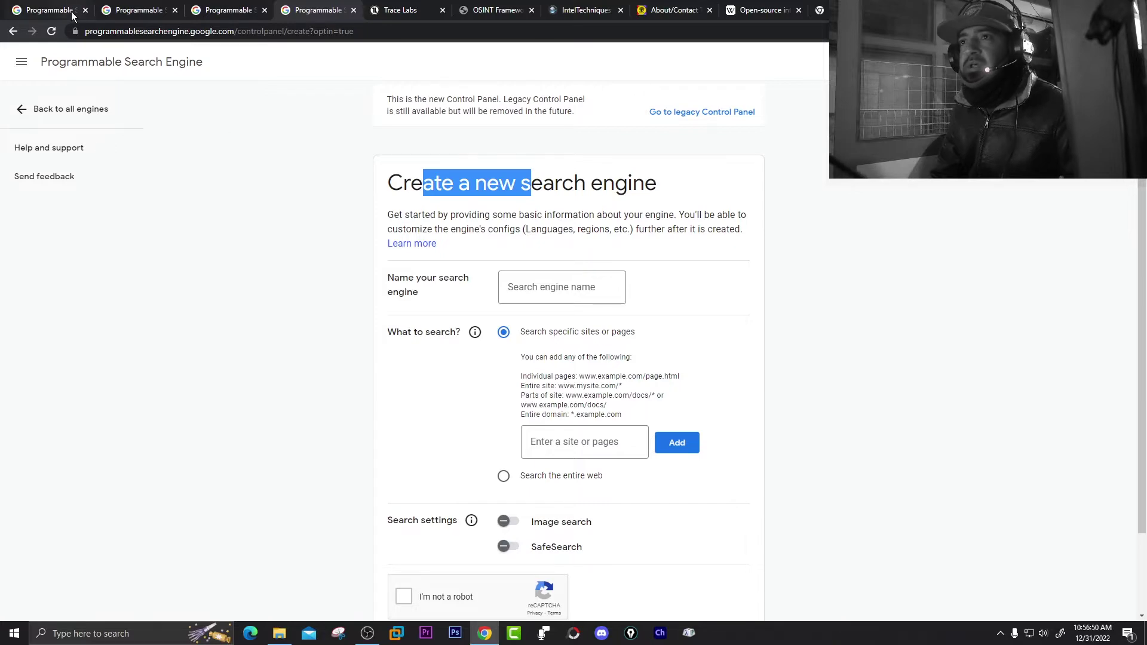
pyautogui.click(111, 10)
pyautogui.click(50, 6)
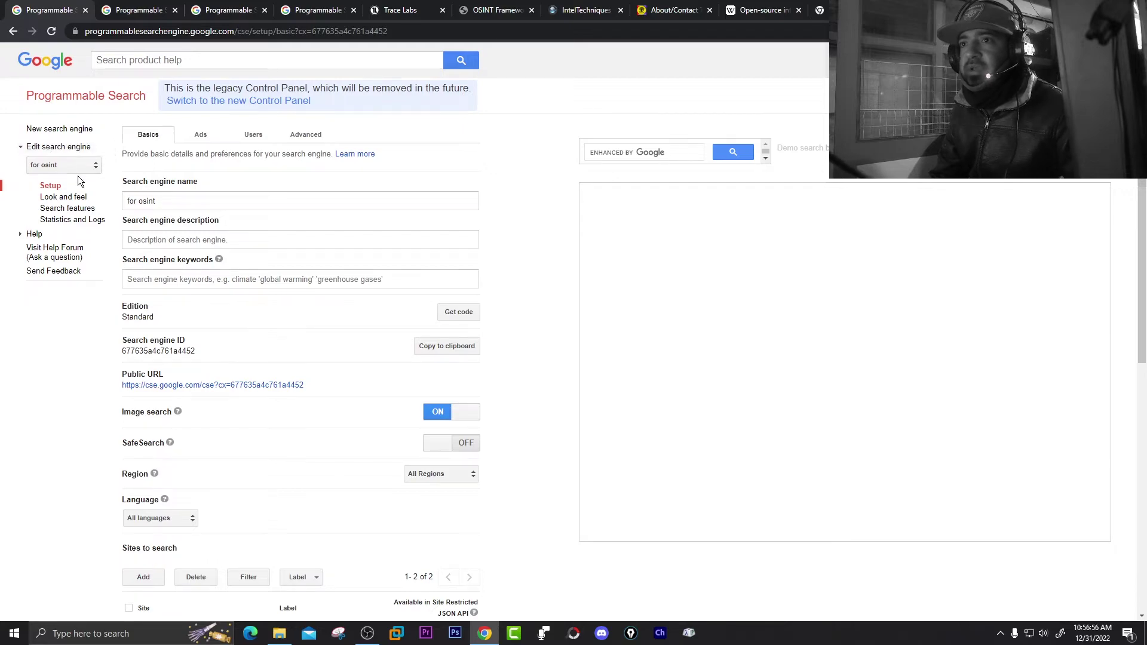
pyautogui.click(131, 10)
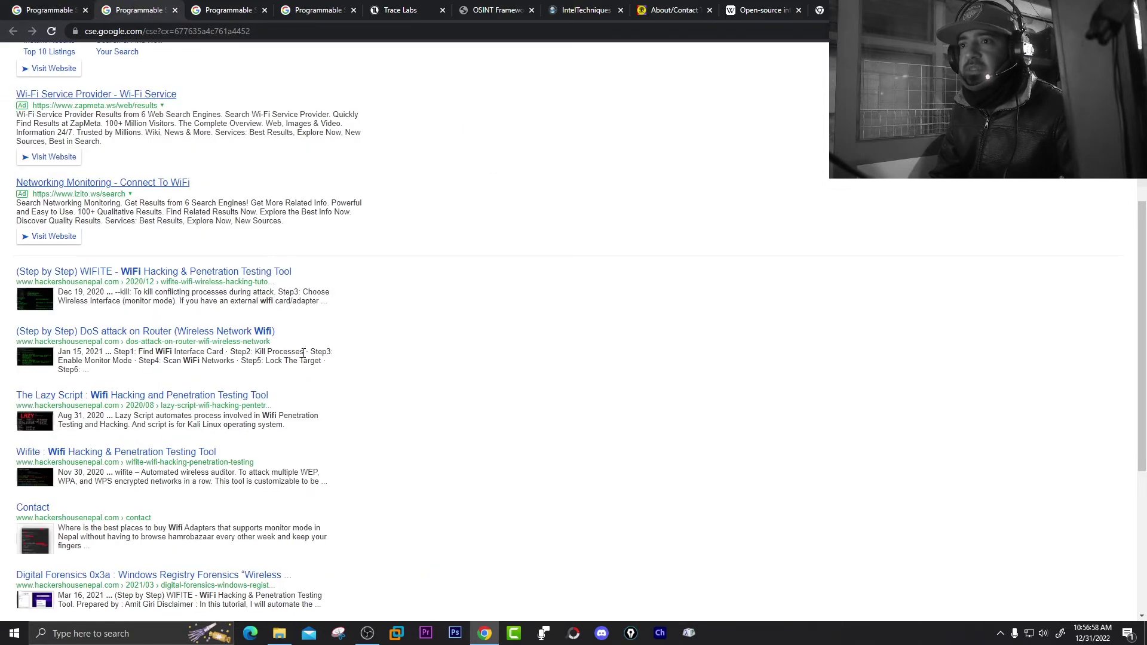
pyautogui.click(75, 9)
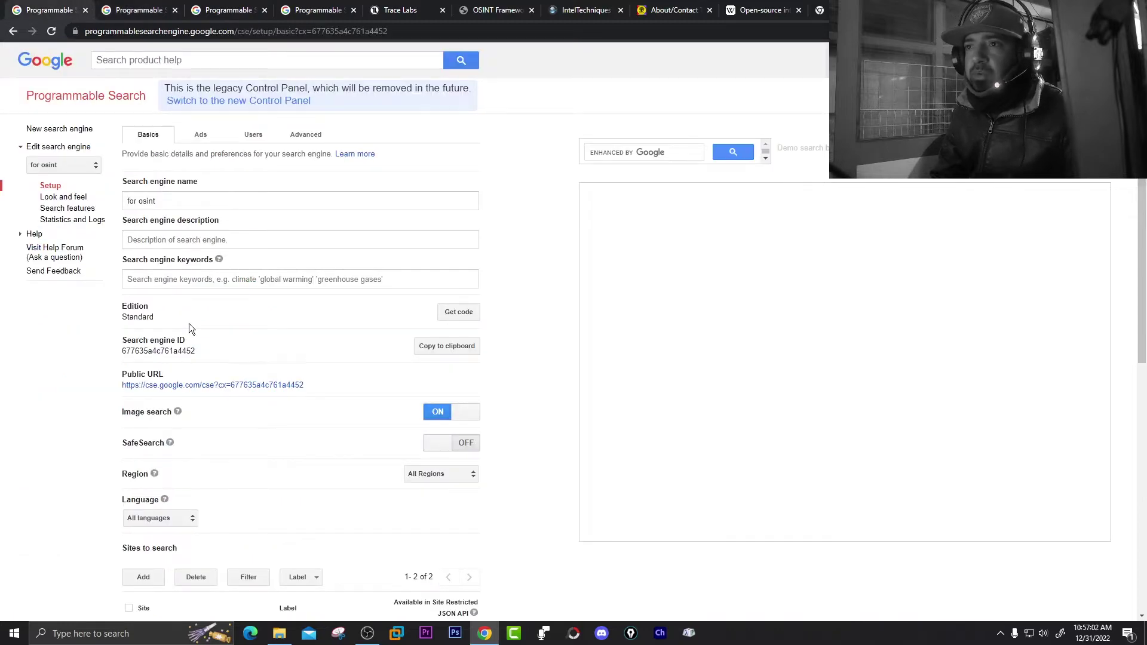
pyautogui.scroll(-3, 189, 324)
pyautogui.scroll(-1, 225, 311)
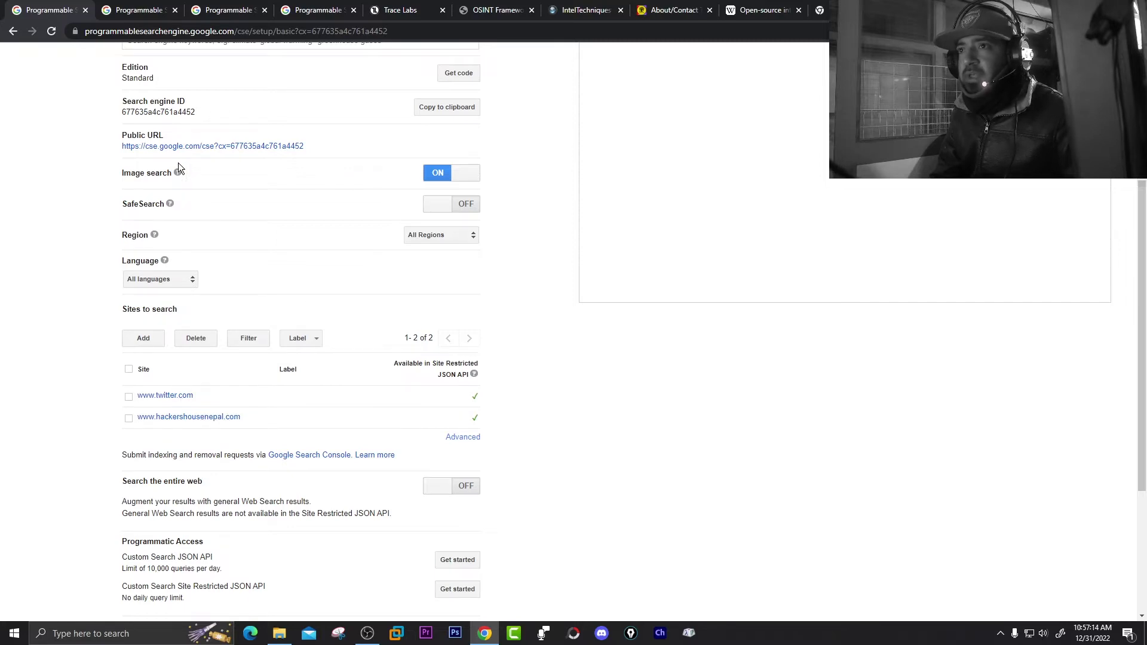
pyautogui.click(230, 12)
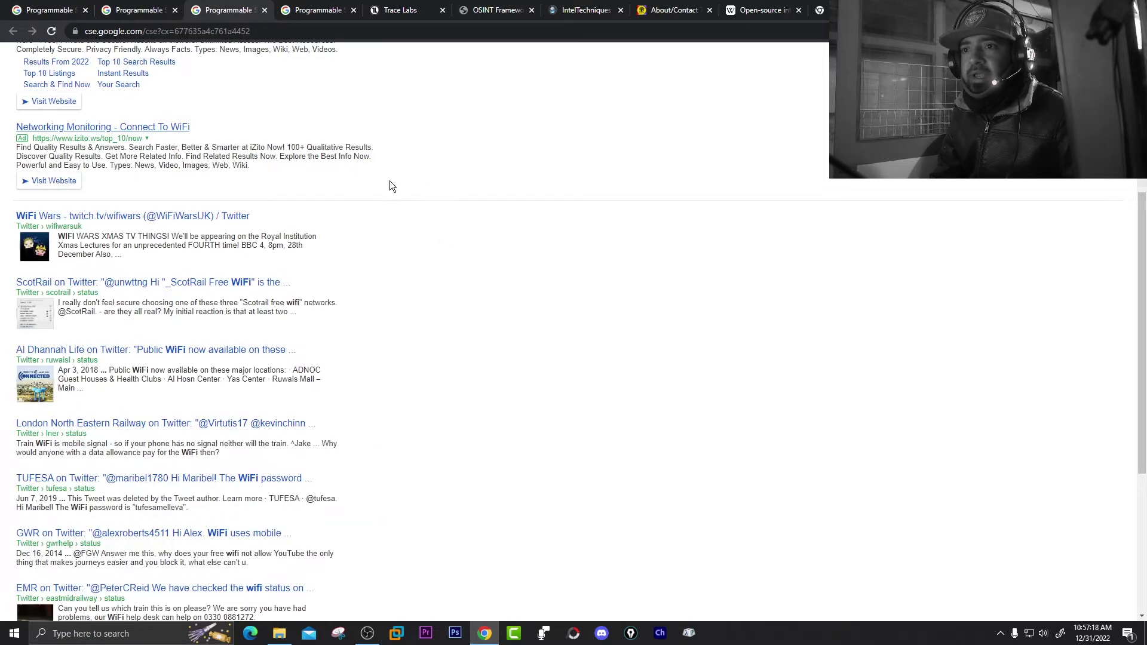
# - Browse the 'wifi' results and move on to results page 3
pyautogui.scroll(5, 386, 292)
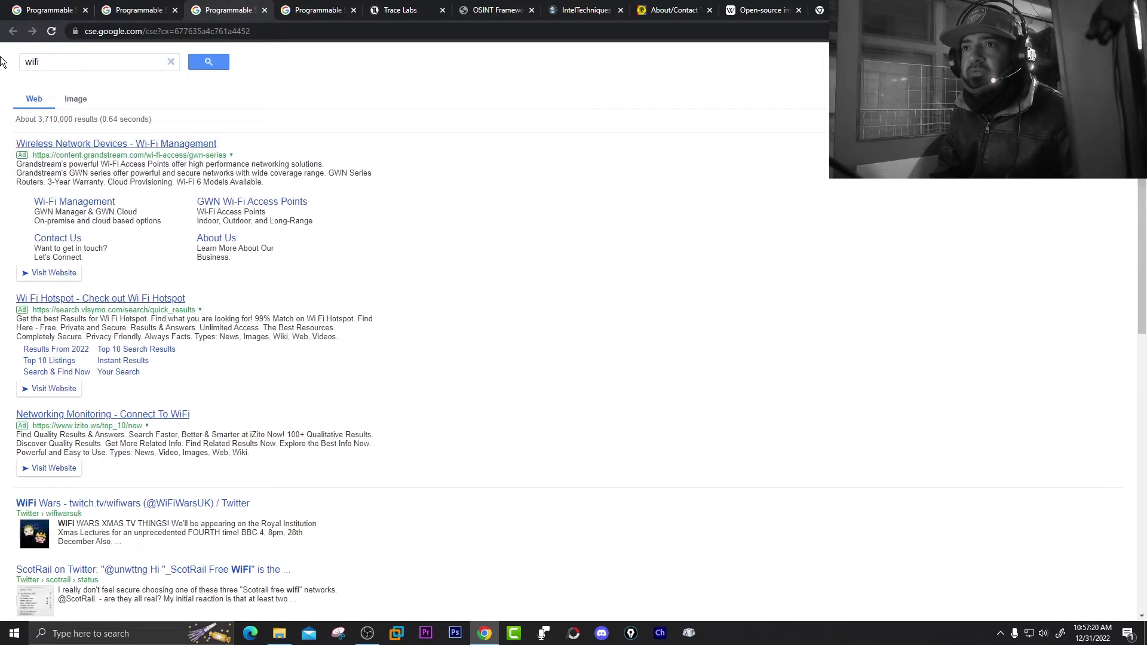
pyautogui.scroll(-7, 542, 258)
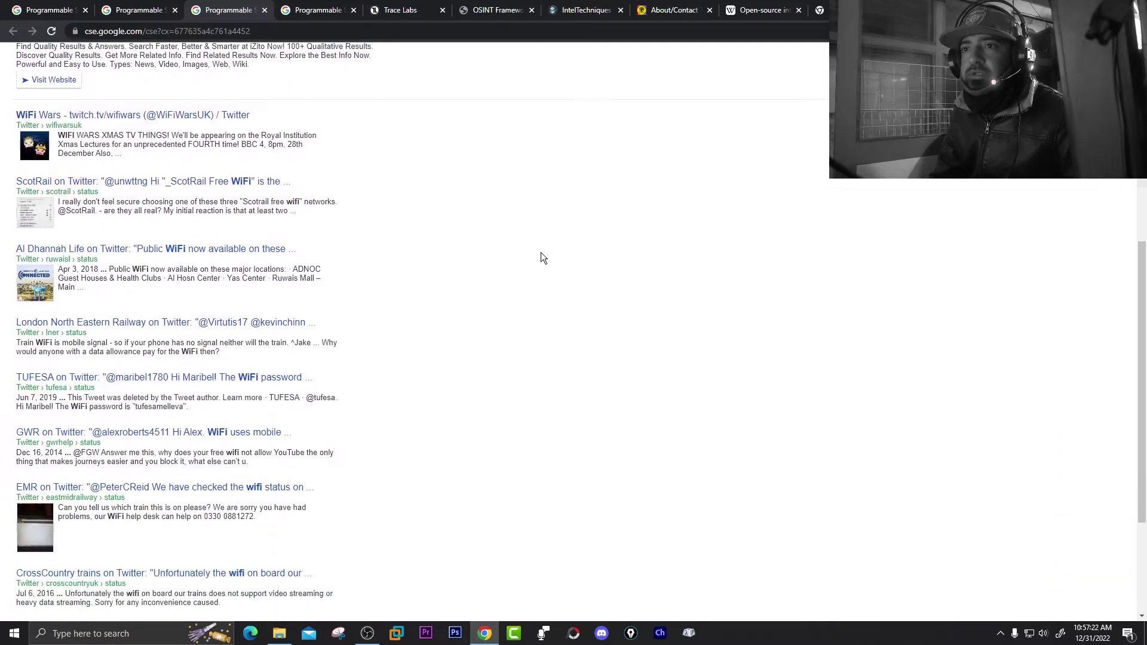
pyautogui.scroll(-3, 207, 261)
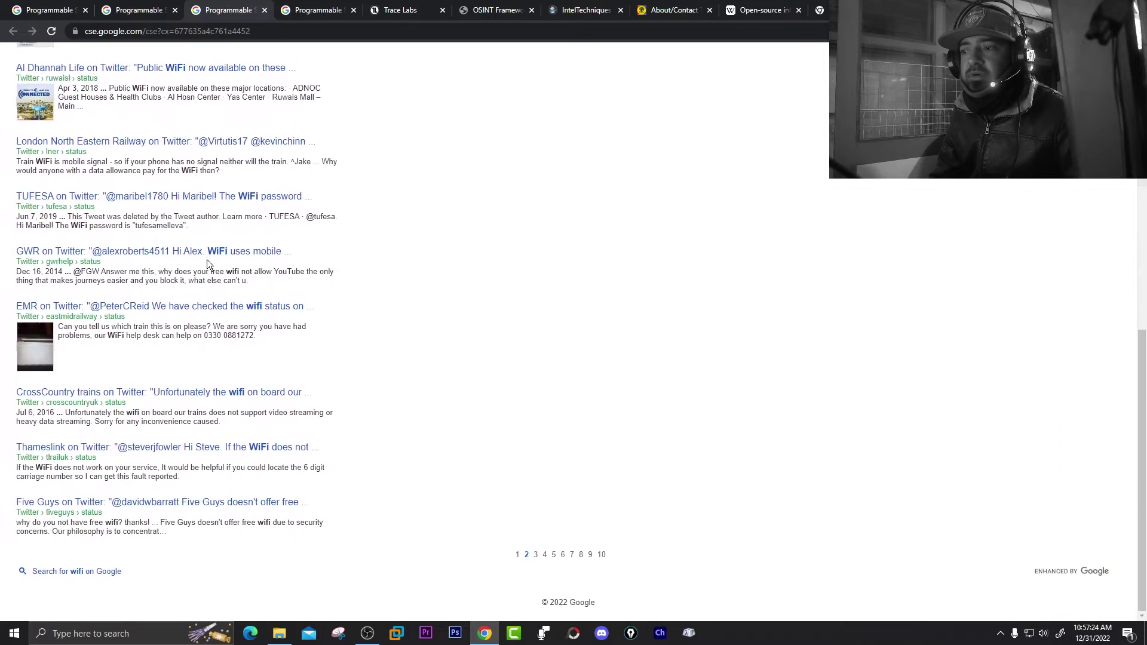
pyautogui.click(536, 557)
pyautogui.scroll(-5, 535, 559)
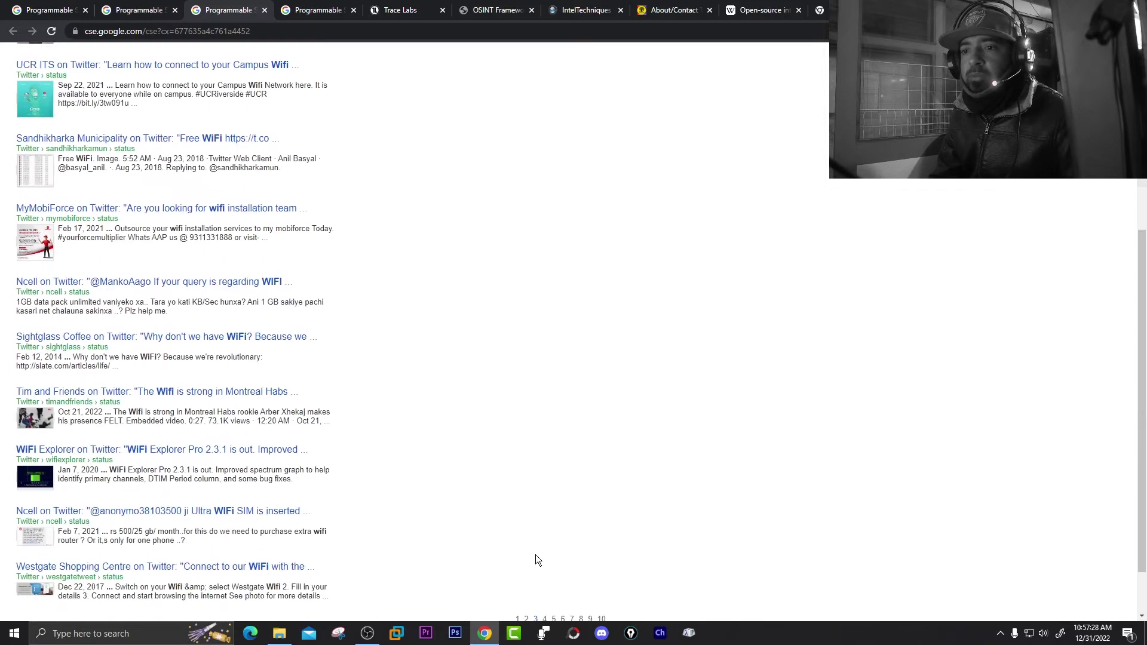
pyautogui.scroll(-1, 536, 560)
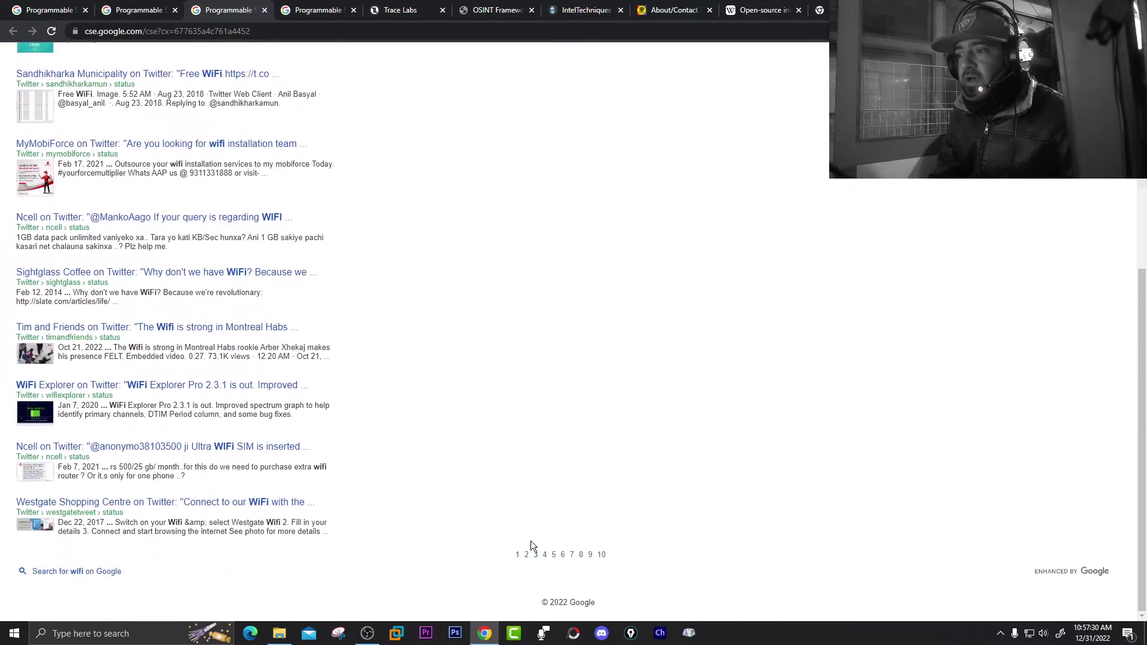
# - Load results page 4, then return to the 'for osint' setup page
pyautogui.click(545, 555)
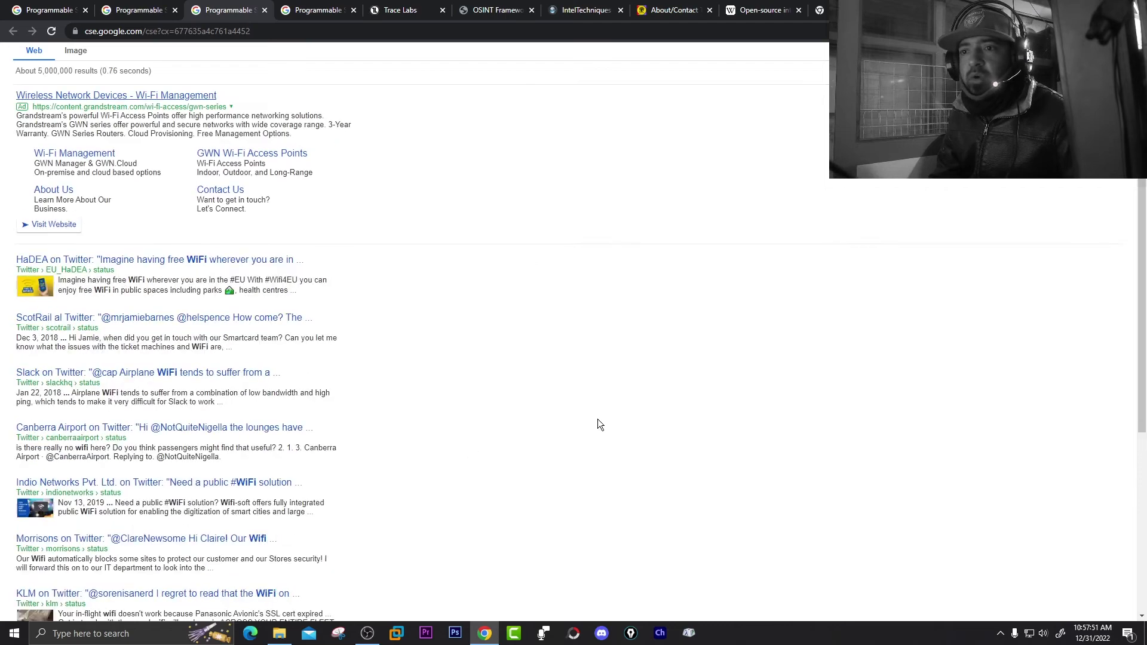
pyautogui.scroll(-4, 598, 417)
pyautogui.scroll(5, 602, 413)
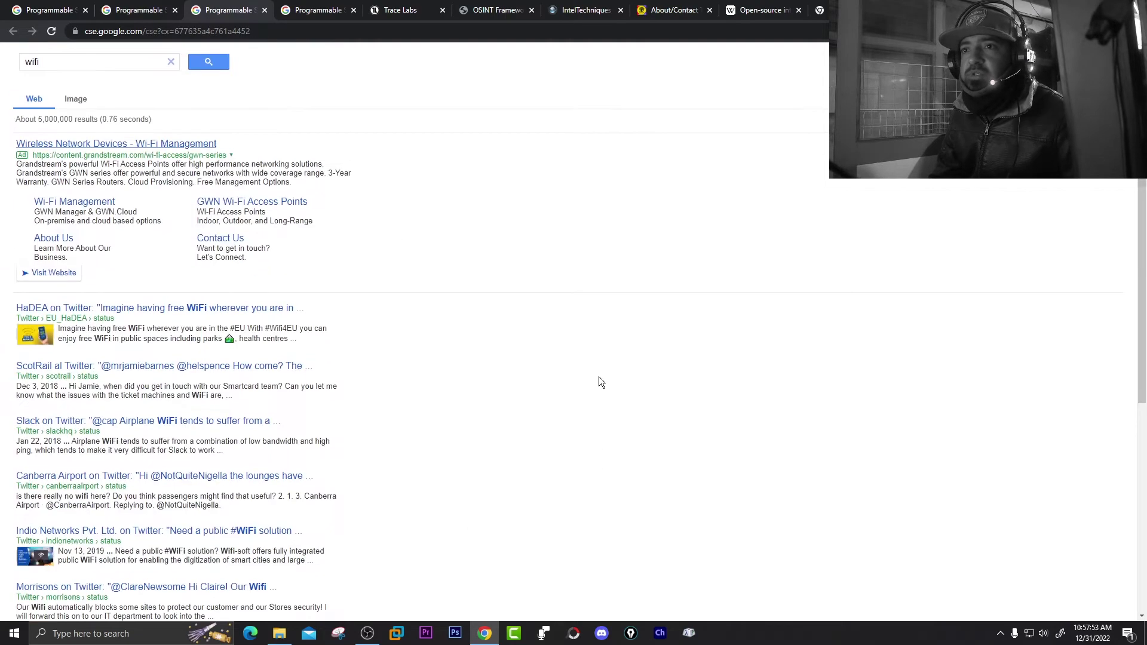
pyautogui.moveTo(70, 6)
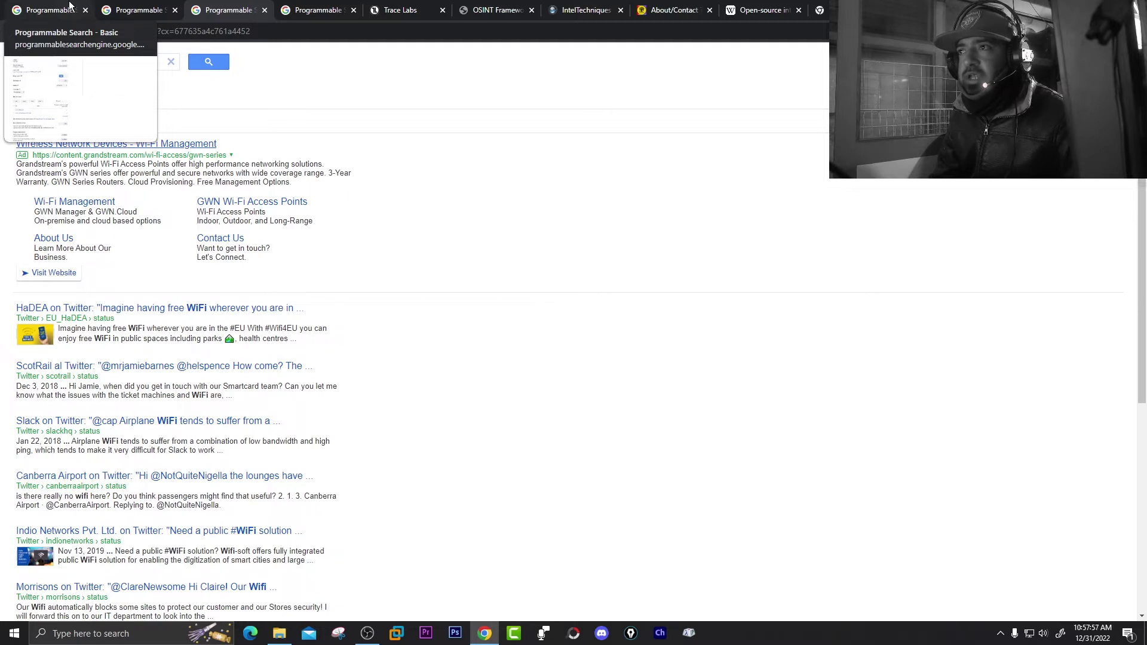
pyautogui.click(70, 7)
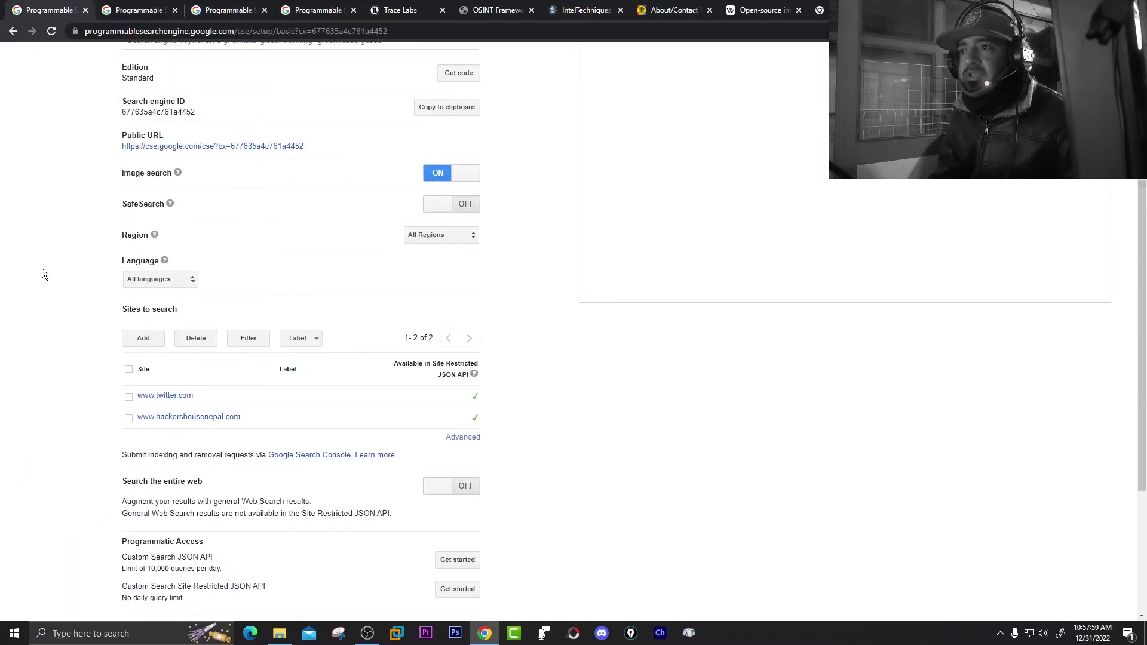
pyautogui.click(128, 397)
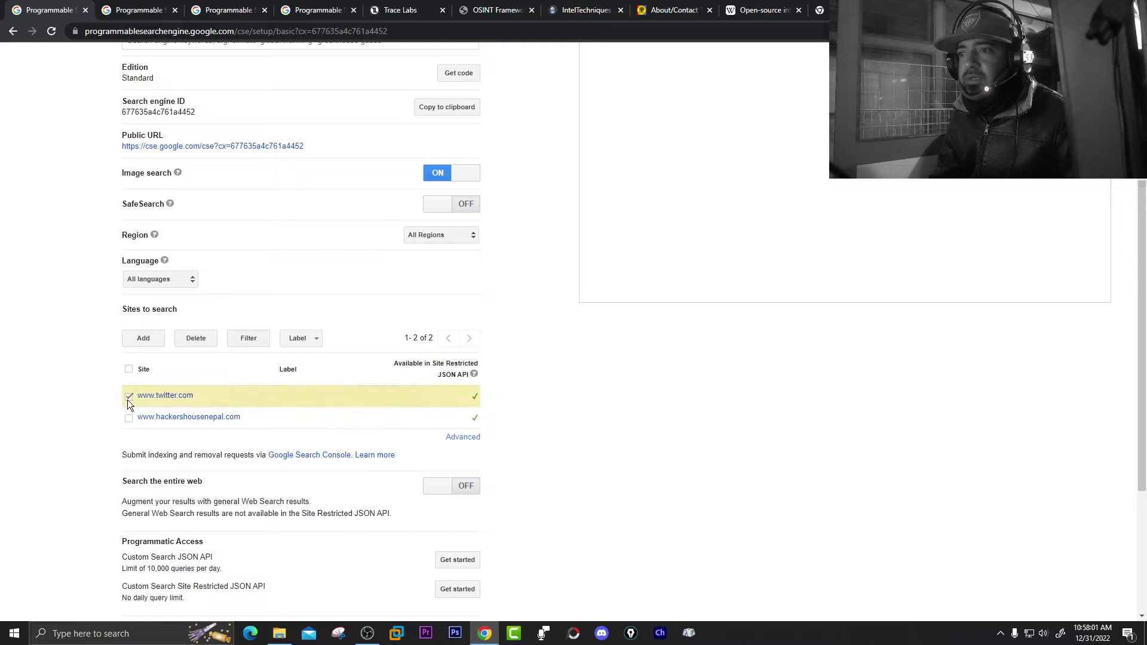
pyautogui.click(205, 343)
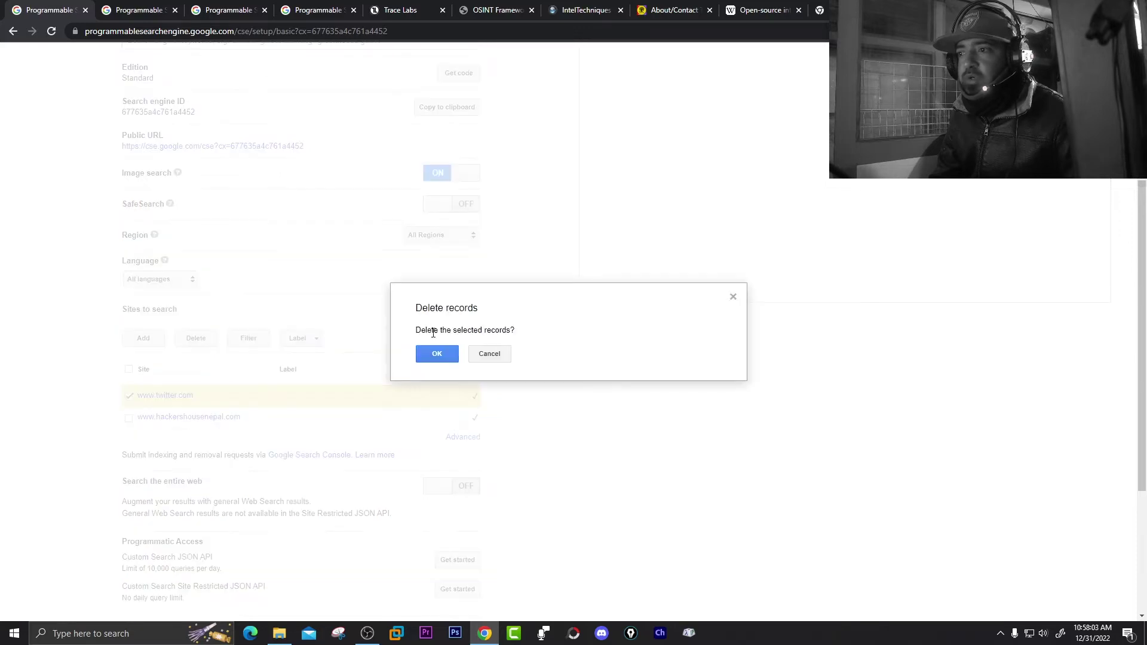
pyautogui.click(438, 356)
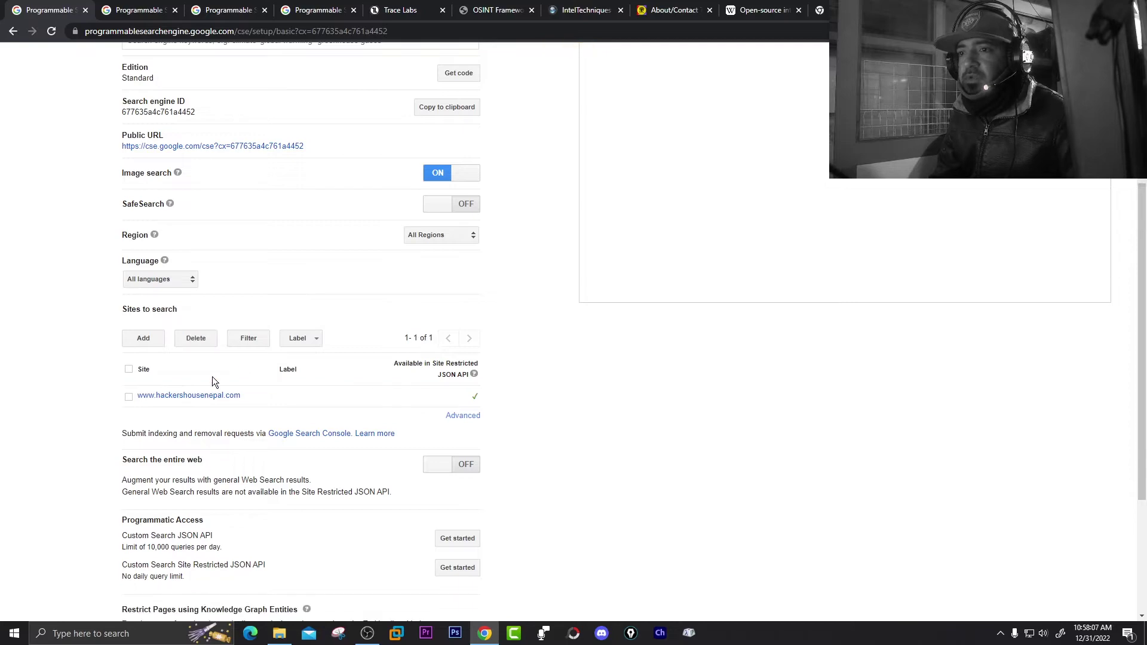
# - Reload the public search page to an empty search box
pyautogui.click(110, 4)
pyautogui.click(237, 7)
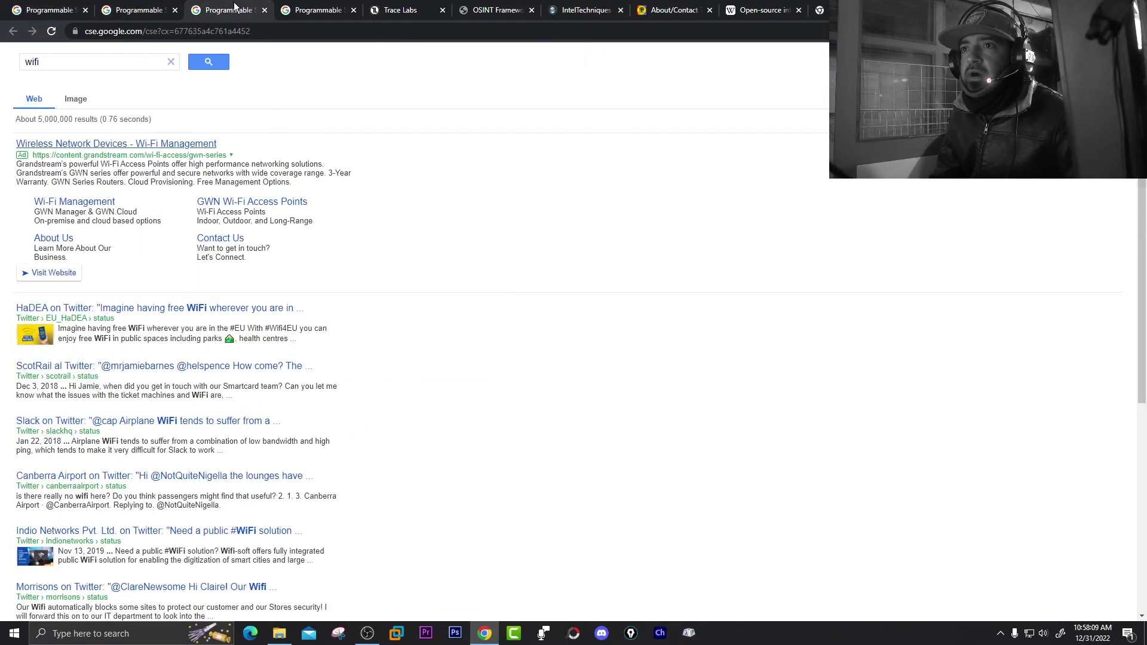
pyautogui.rightClick(234, 6)
pyautogui.click(252, 70)
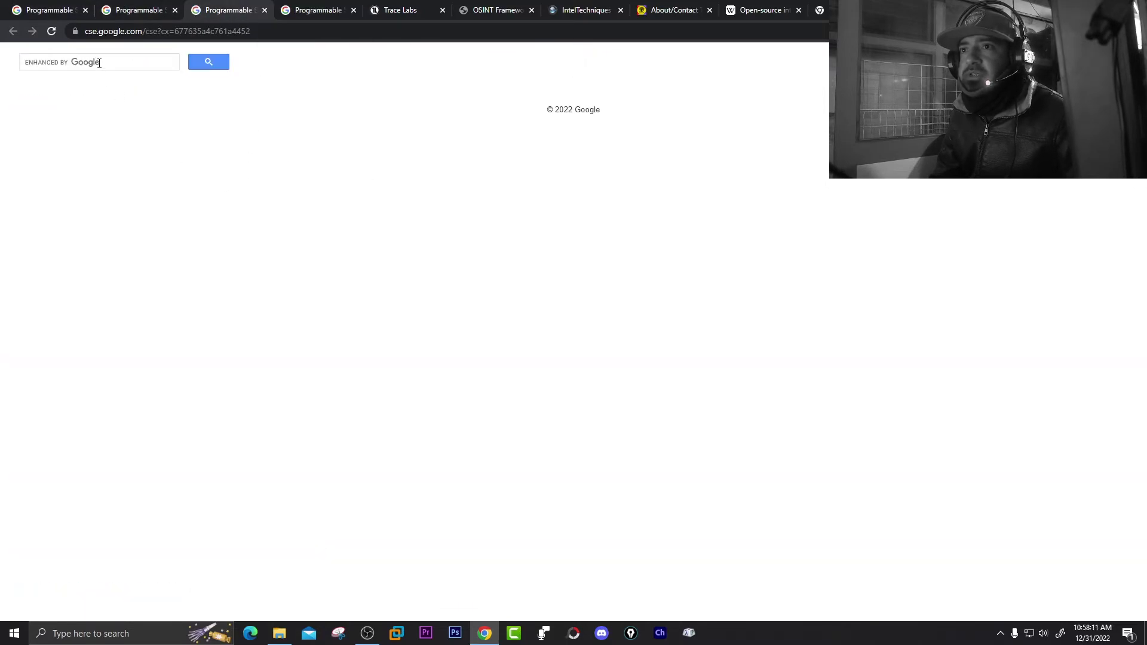
# - Search 'wifi' again, seeing about 61 hackershousenepal.com-only results, then return to setup
pyautogui.click(99, 62)
pyautogui.write('wi')
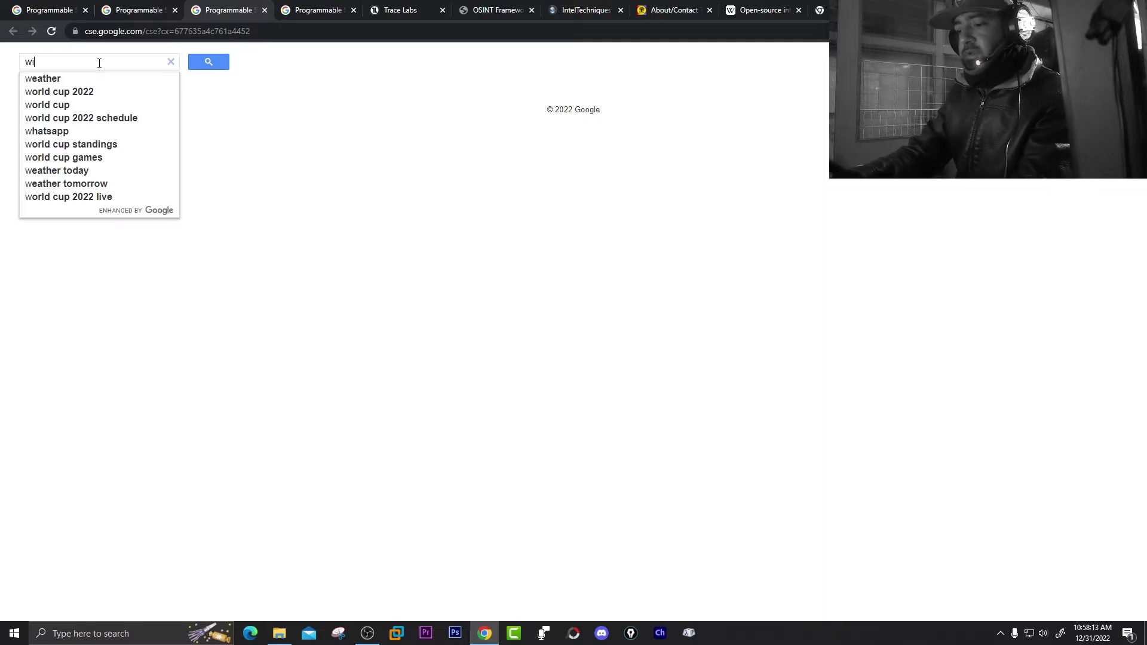
pyautogui.write('fi')
pyautogui.press('Return')
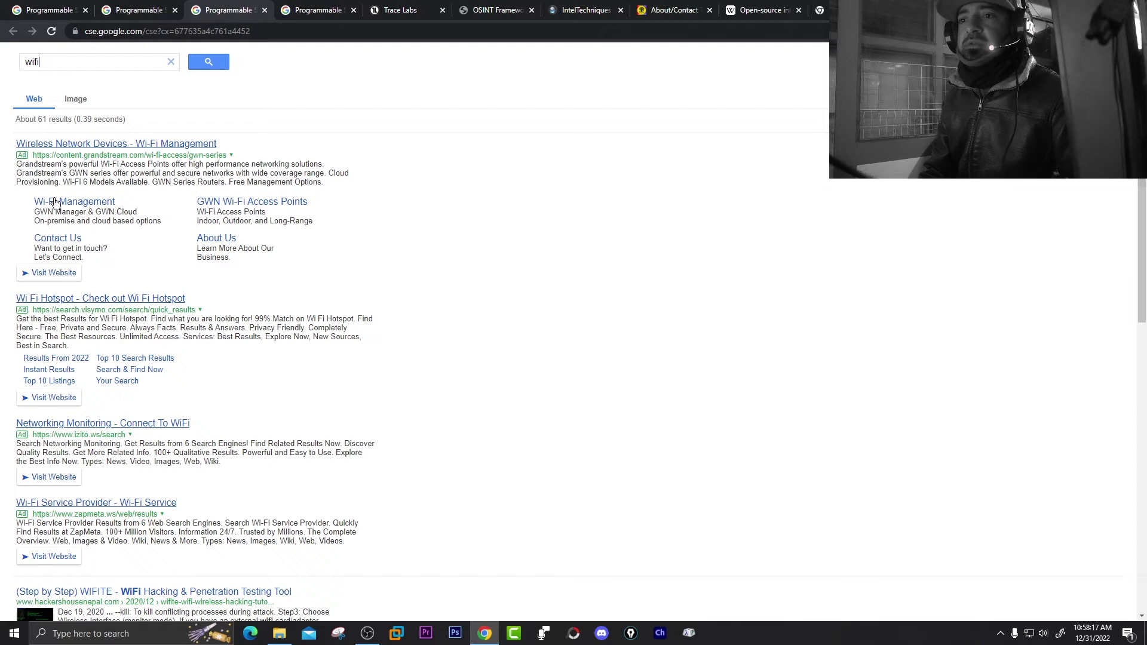
pyautogui.scroll(-6, 328, 450)
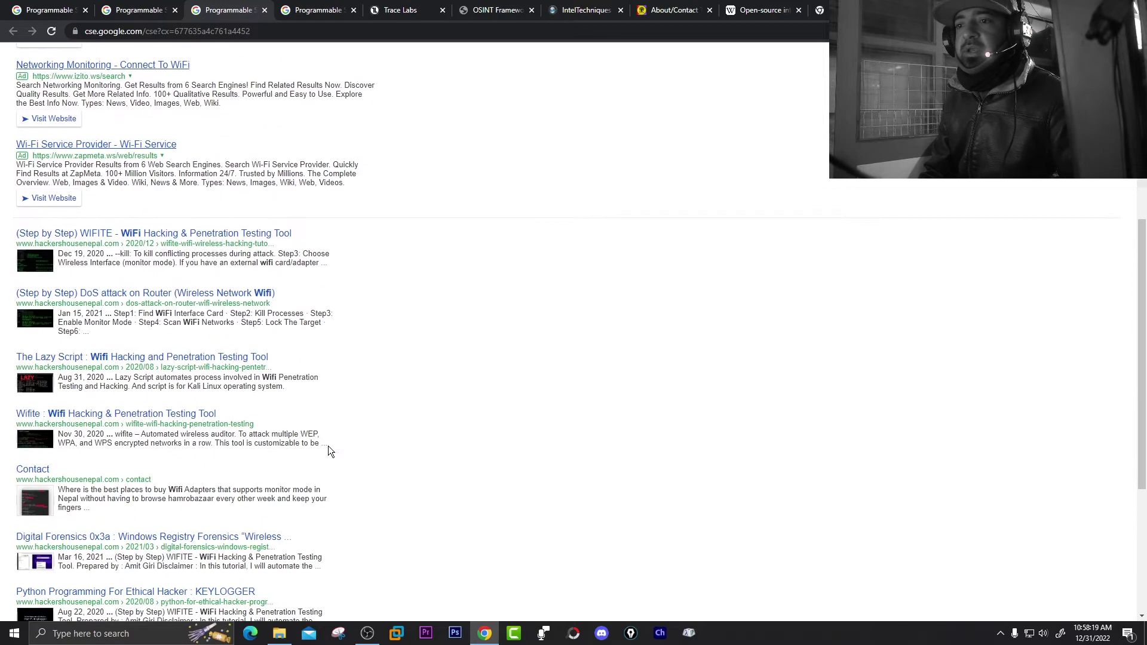
pyautogui.scroll(-2, 328, 451)
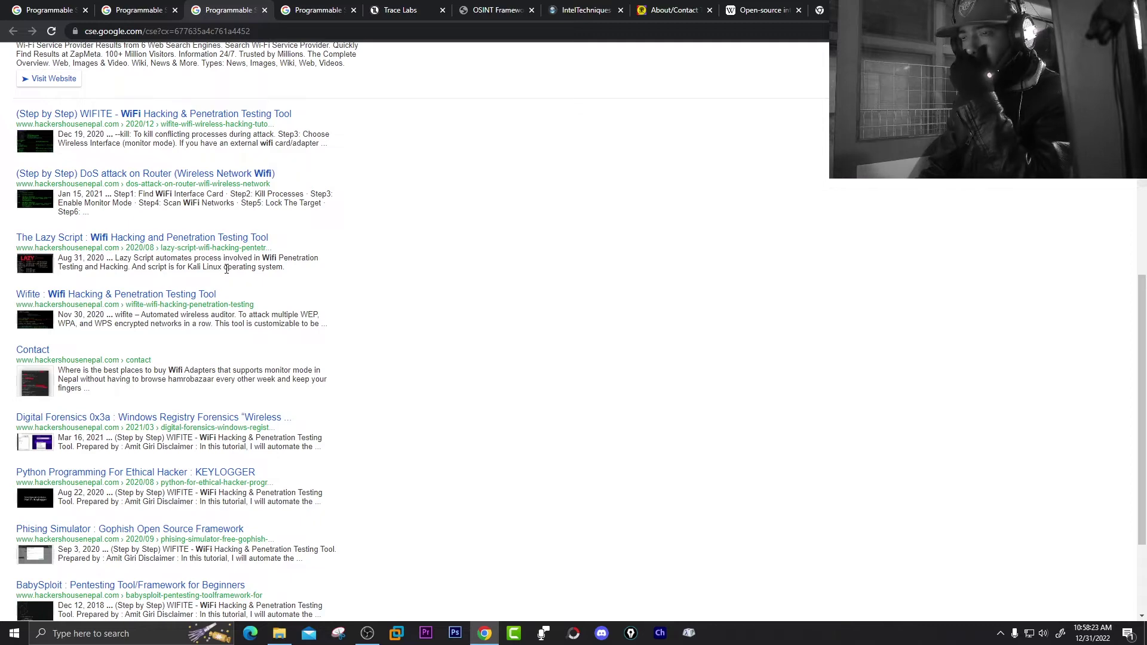
pyautogui.click(64, 7)
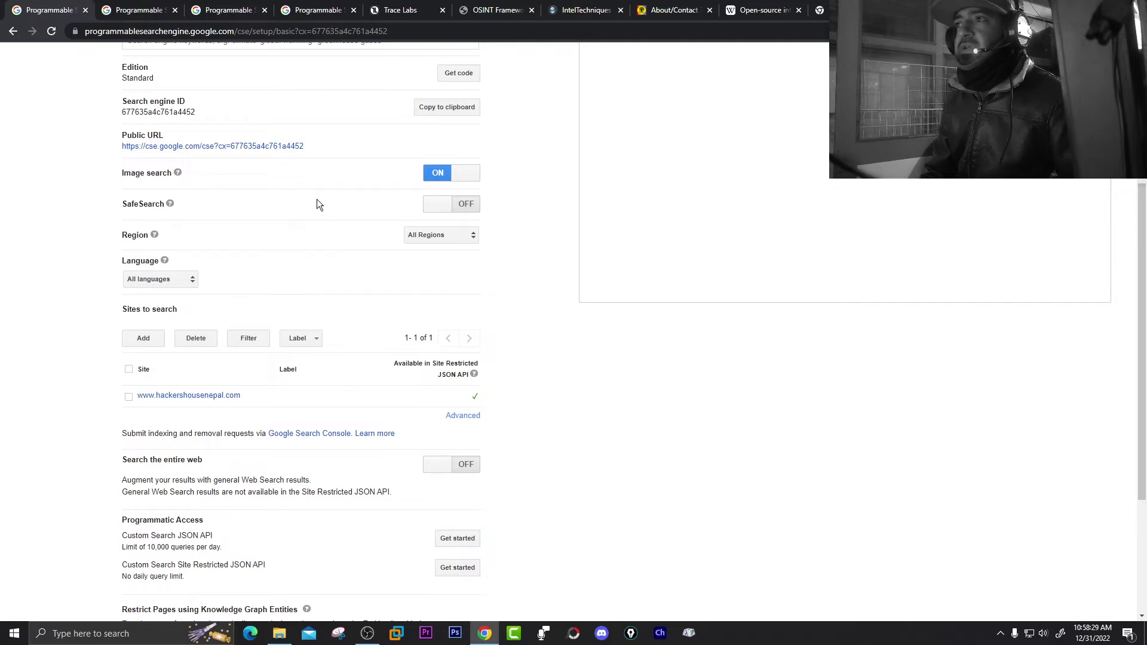
# - On the Create a new search engine form, name the engine 'osint cse demo'
pyautogui.hotkey('ctrl', '3')
pyautogui.hotkey('ctrl', '4')
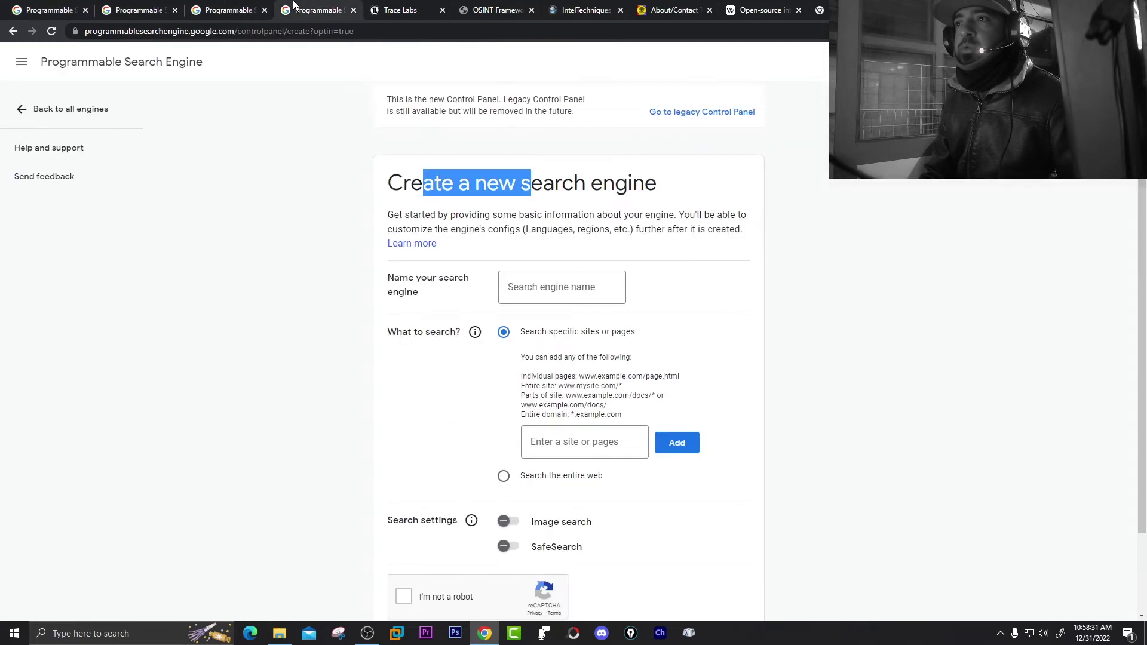
pyautogui.moveTo(388, 183); pyautogui.dragTo(693, 182)
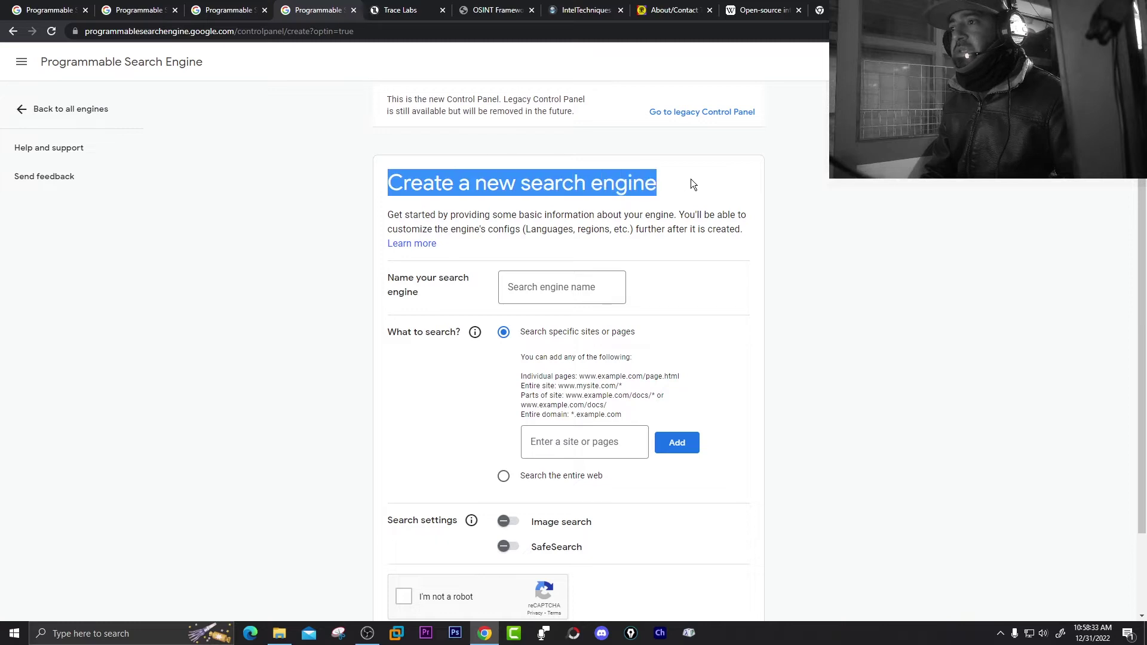
pyautogui.click(511, 287)
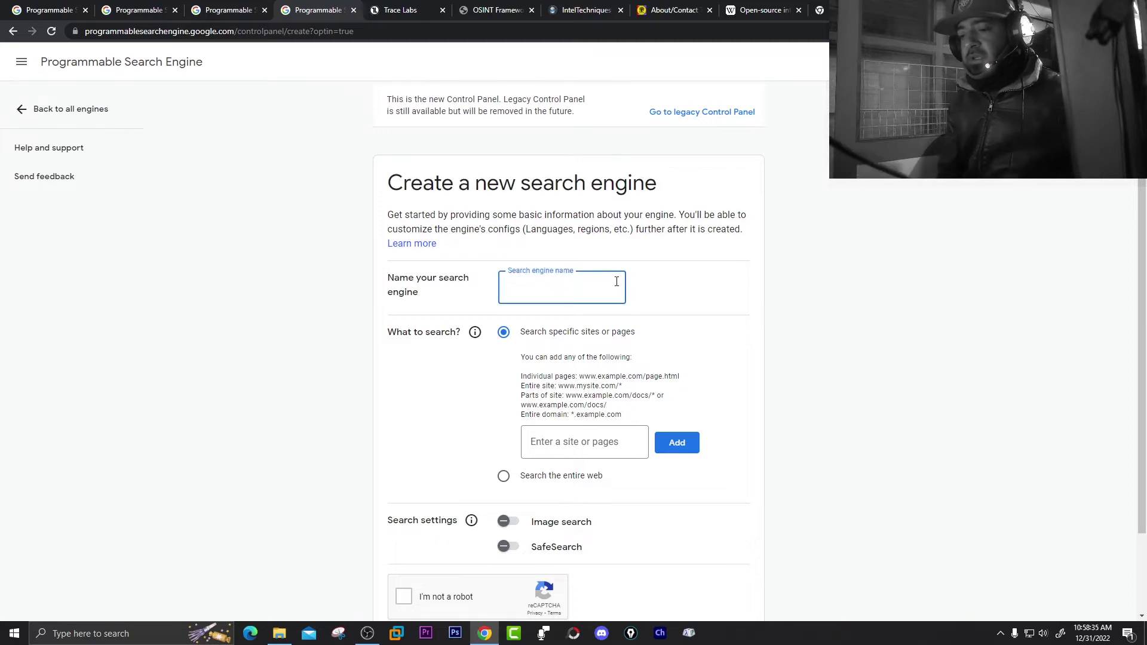
pyautogui.write('os')
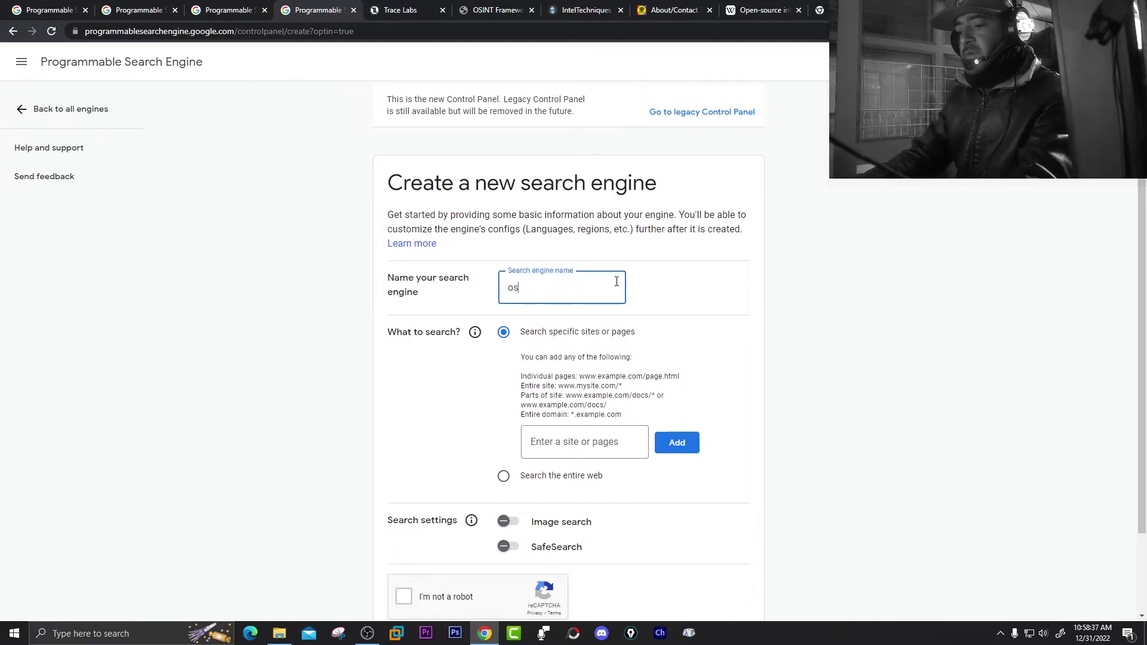
pyautogui.write('int c')
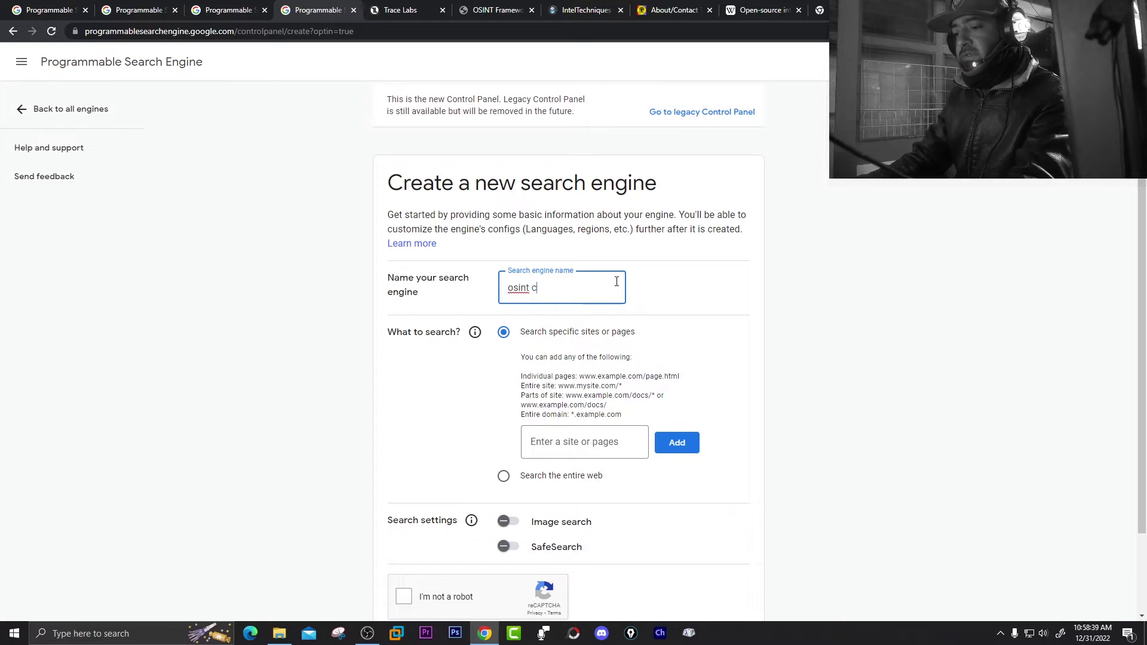
pyautogui.write('se demo')
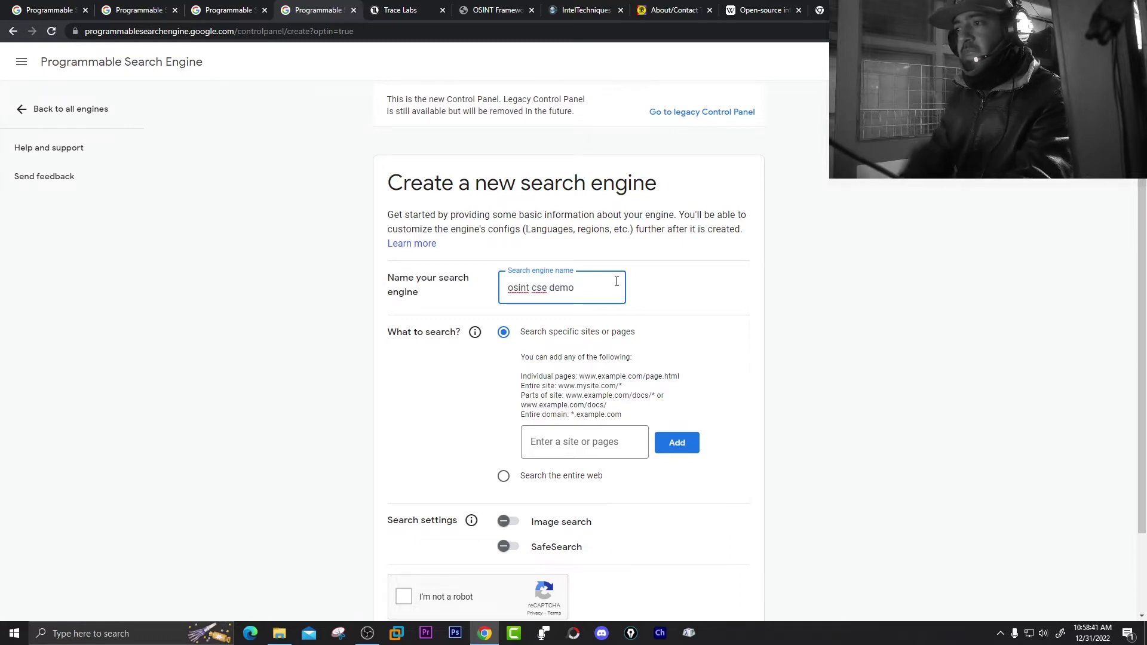
pyautogui.scroll(-2, 641, 252)
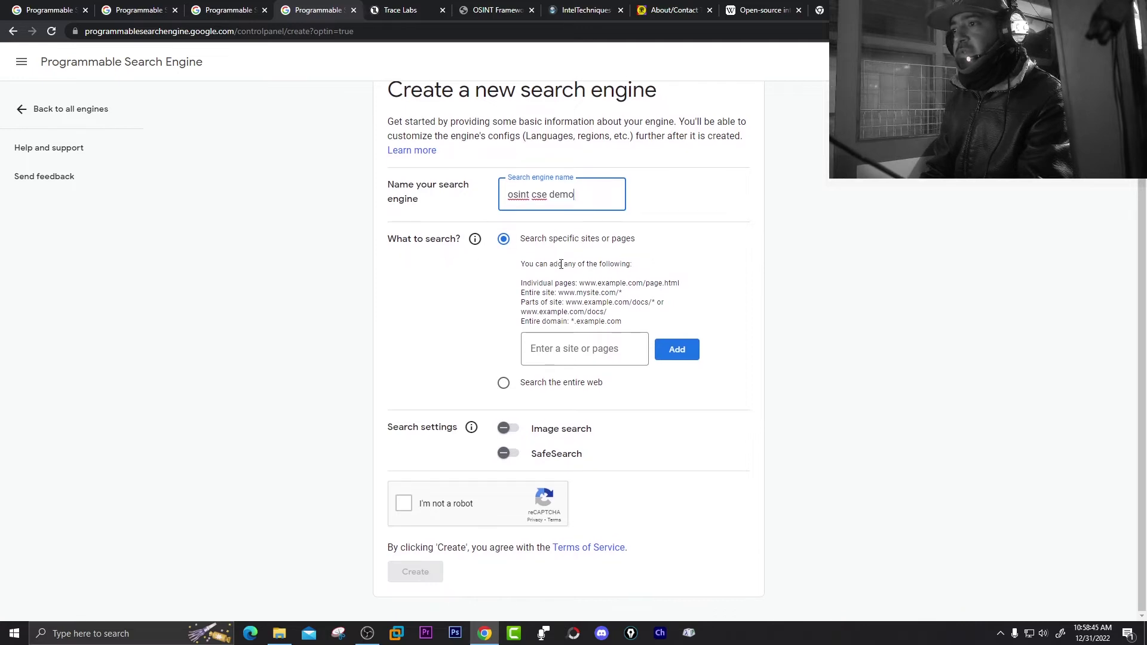
pyautogui.moveTo(535, 266); pyautogui.dragTo(647, 264)
pyautogui.click(601, 276)
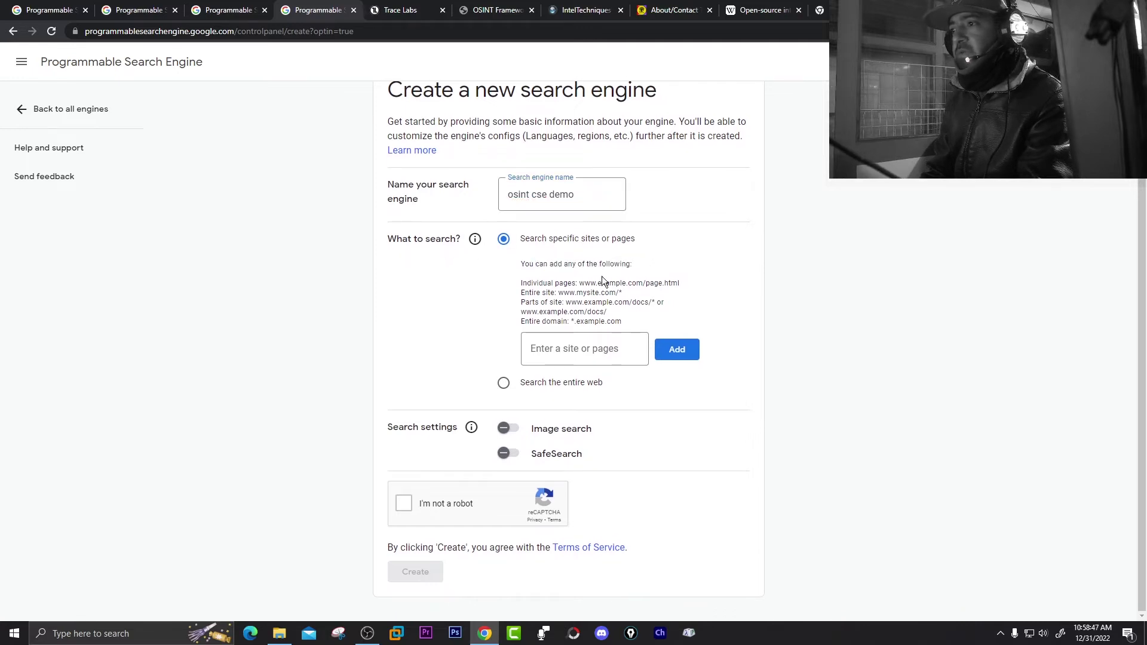
pyautogui.moveTo(587, 283); pyautogui.dragTo(667, 284)
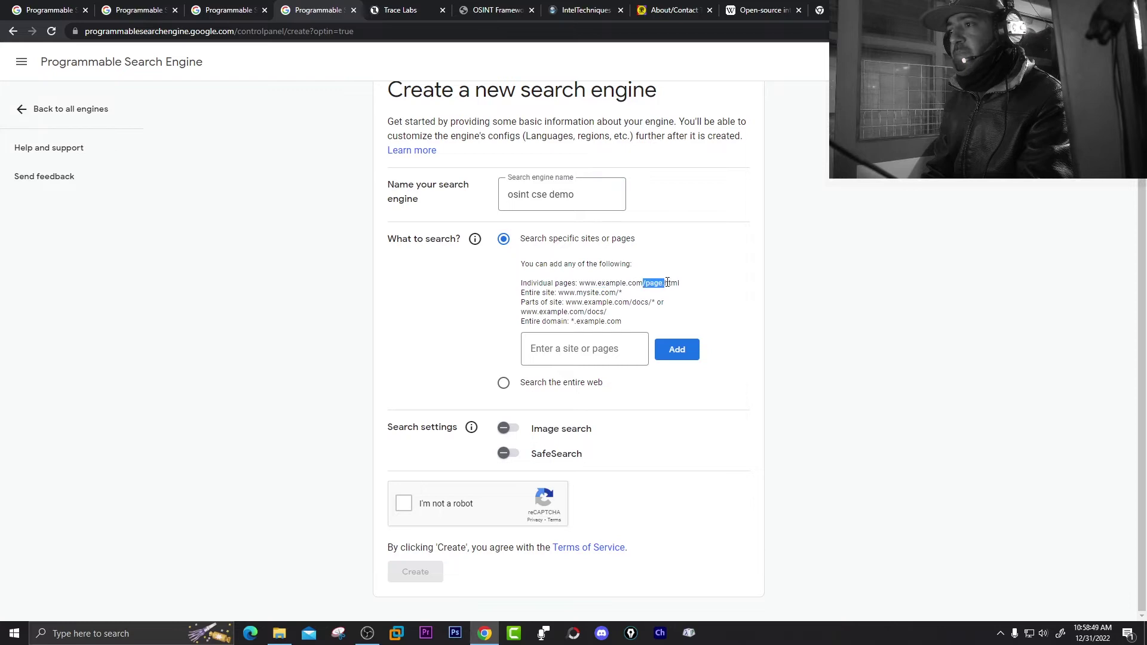
pyautogui.moveTo(552, 284); pyautogui.dragTo(587, 303)
pyautogui.click(536, 291)
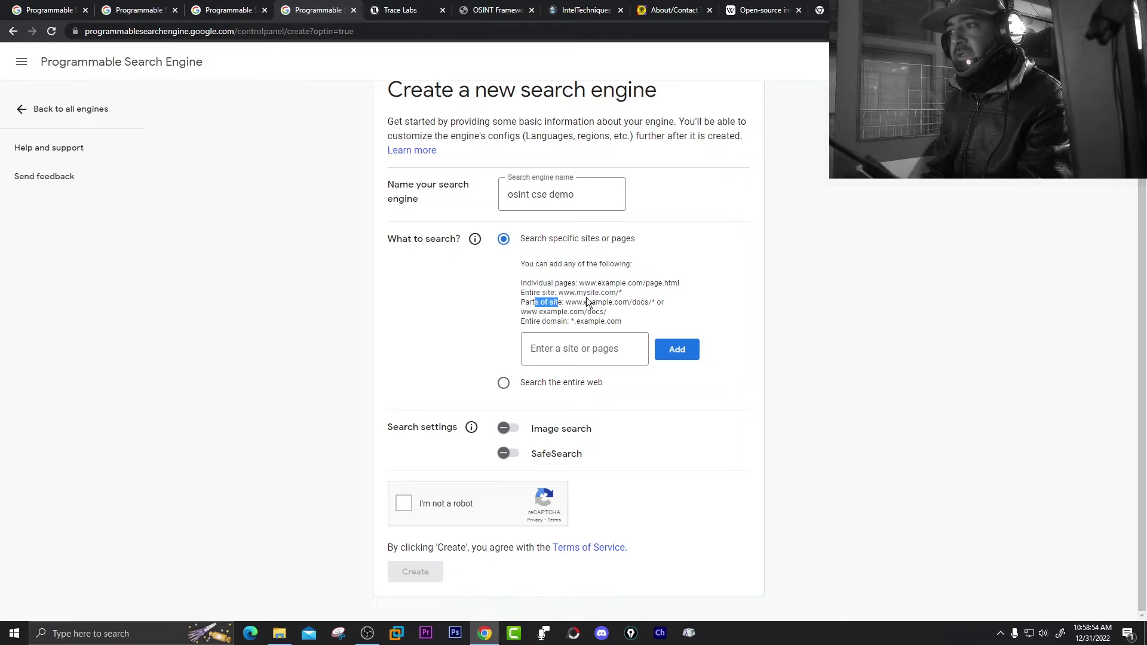
pyautogui.doubleClick(644, 302)
pyautogui.click(534, 312)
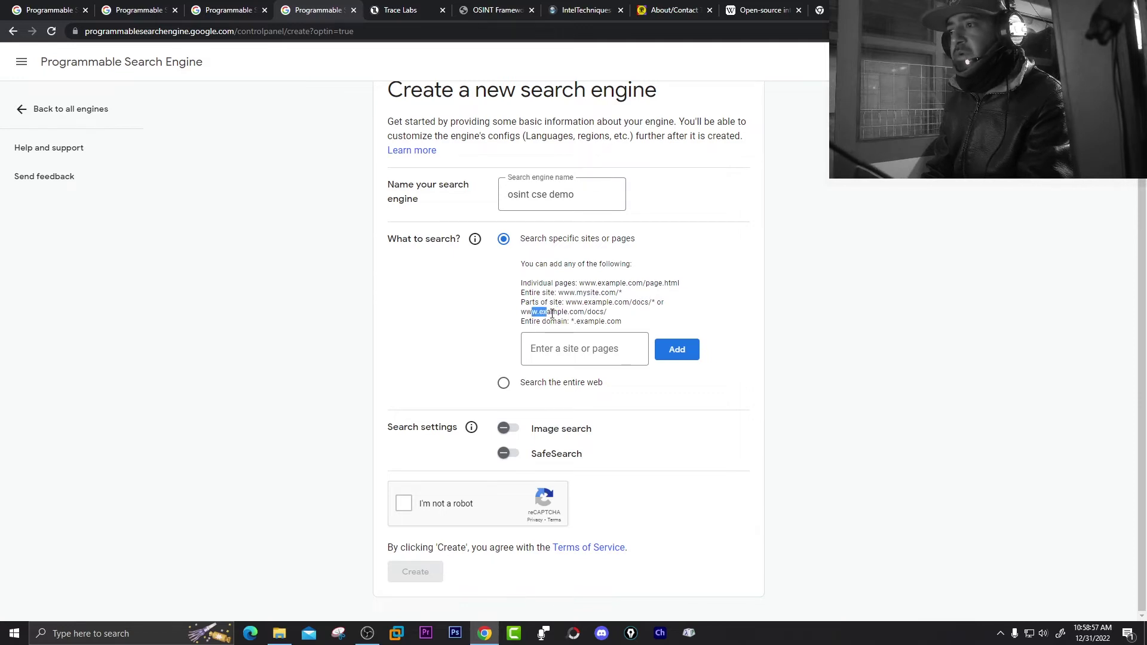
pyautogui.moveTo(599, 311); pyautogui.dragTo(608, 312)
pyautogui.moveTo(531, 324); pyautogui.dragTo(554, 321)
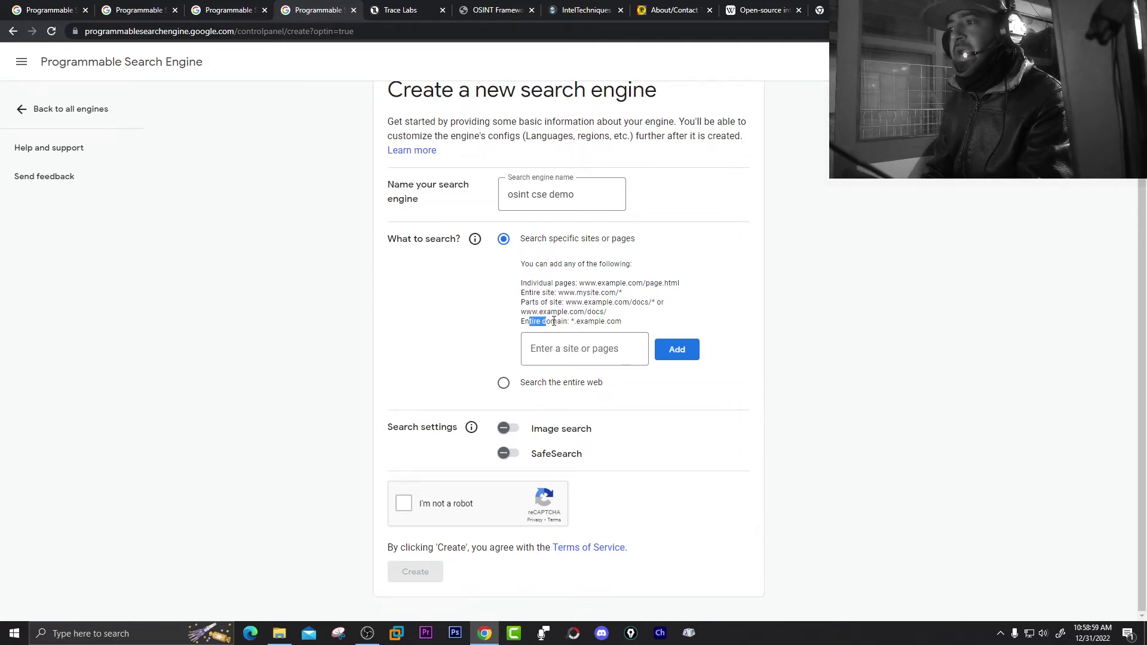
pyautogui.click(570, 321)
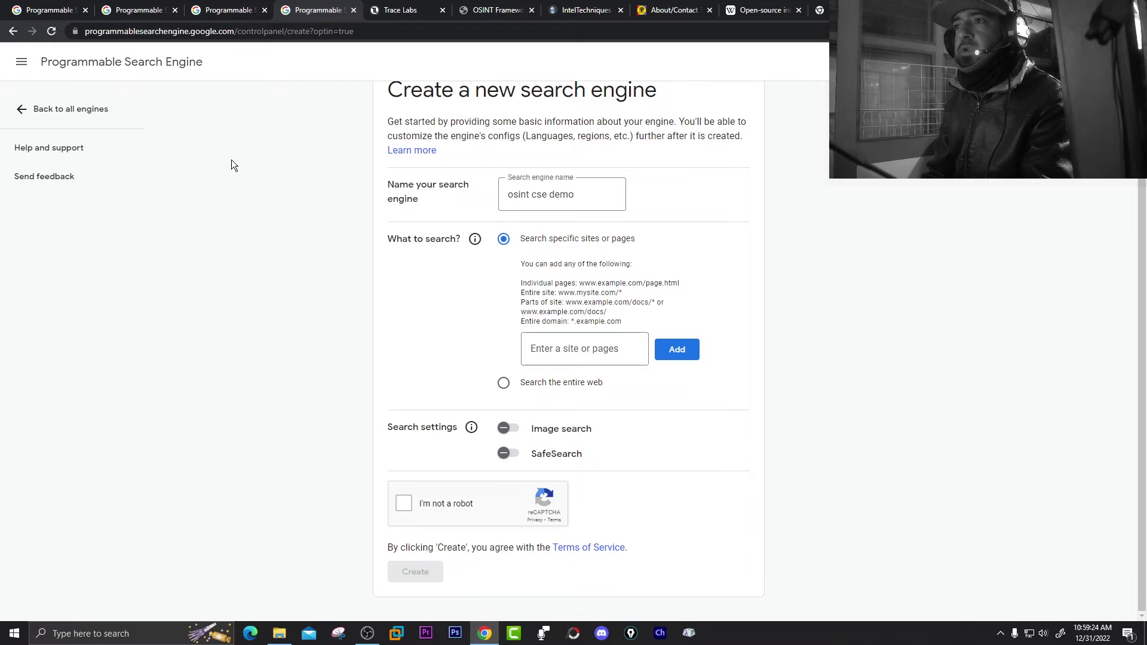
pyautogui.click(402, 10)
pyautogui.moveTo(112, 31); pyautogui.dragTo(238, 30)
pyautogui.hotkey('ctrl', 'c')
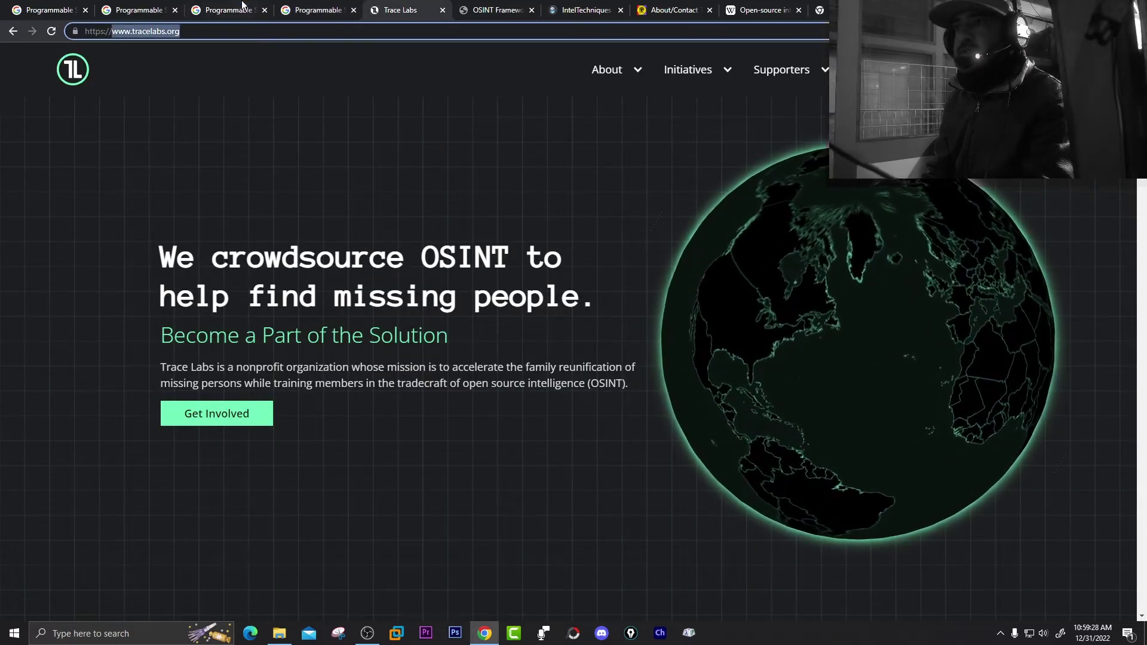
pyautogui.hotkey('ctrl', 'shift', 'Tab')
pyautogui.click(526, 354)
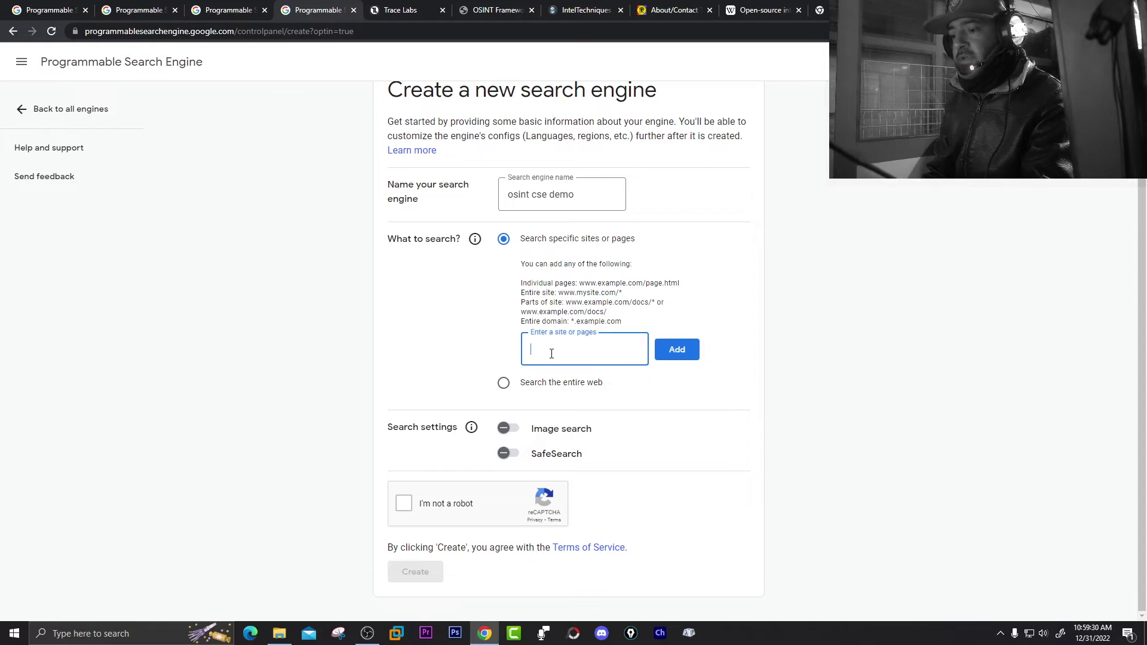
pyautogui.hotkey('ctrl', 'v')
pyautogui.click(695, 351)
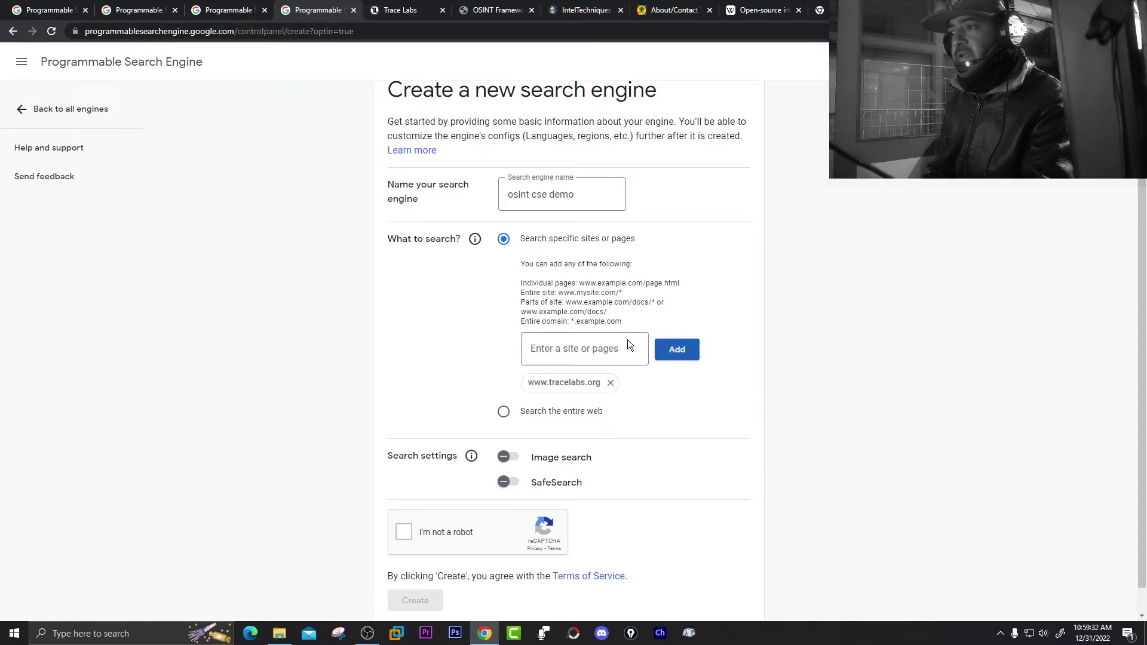
# - Add osintframework.com to the sites to search
pyautogui.click(413, 10)
pyautogui.hotkey('ctrl', 'Tab')
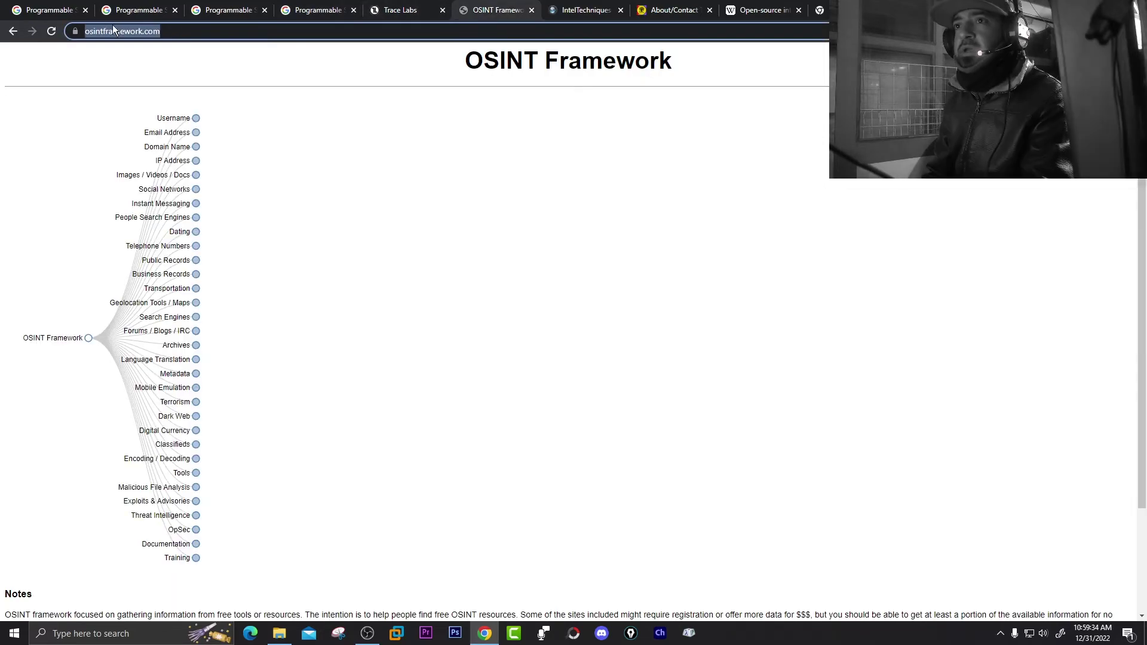
pyautogui.moveTo(112, 31); pyautogui.dragTo(188, 32)
pyautogui.hotkey('ctrl', 'c')
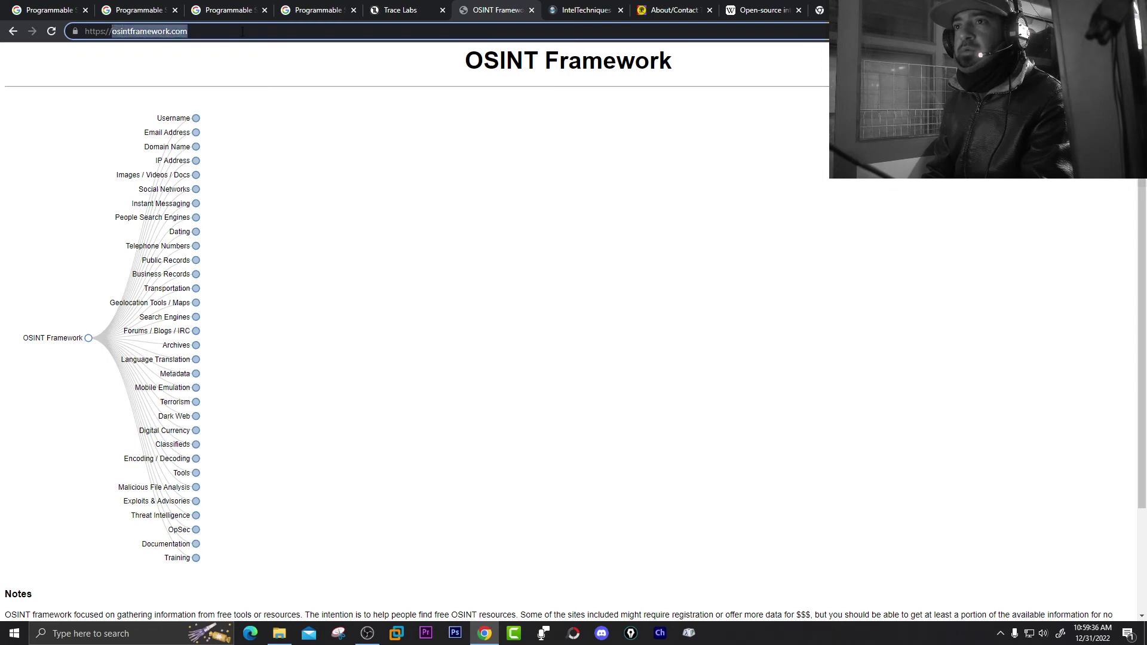
pyautogui.click(338, 9)
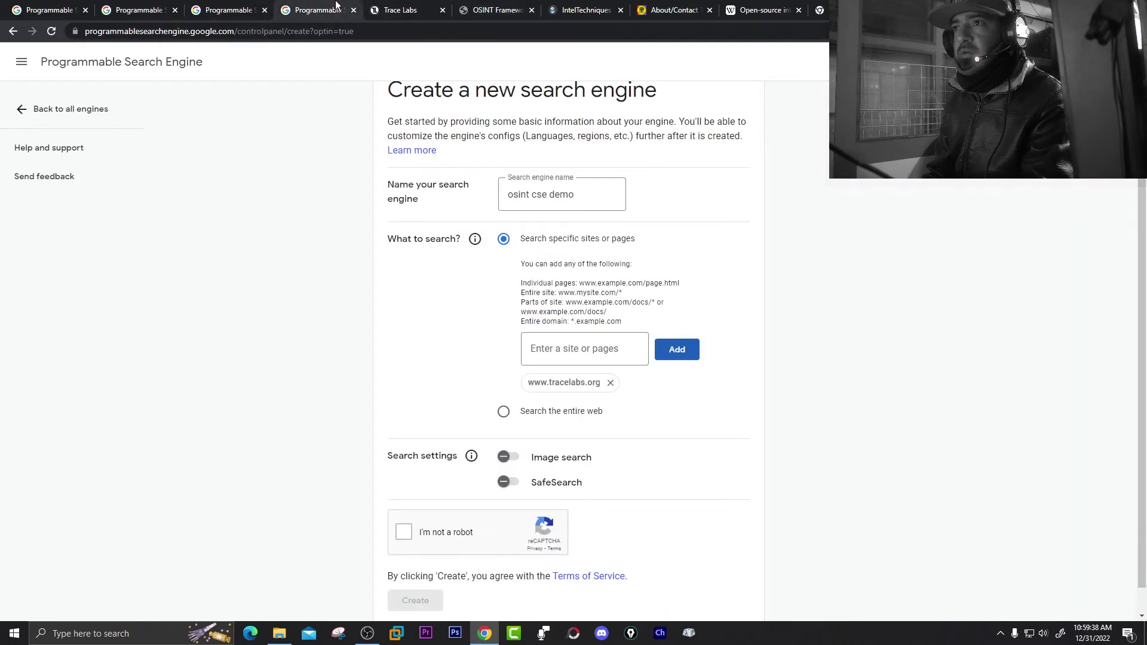
pyautogui.click(543, 354)
pyautogui.hotkey('ctrl', 'v')
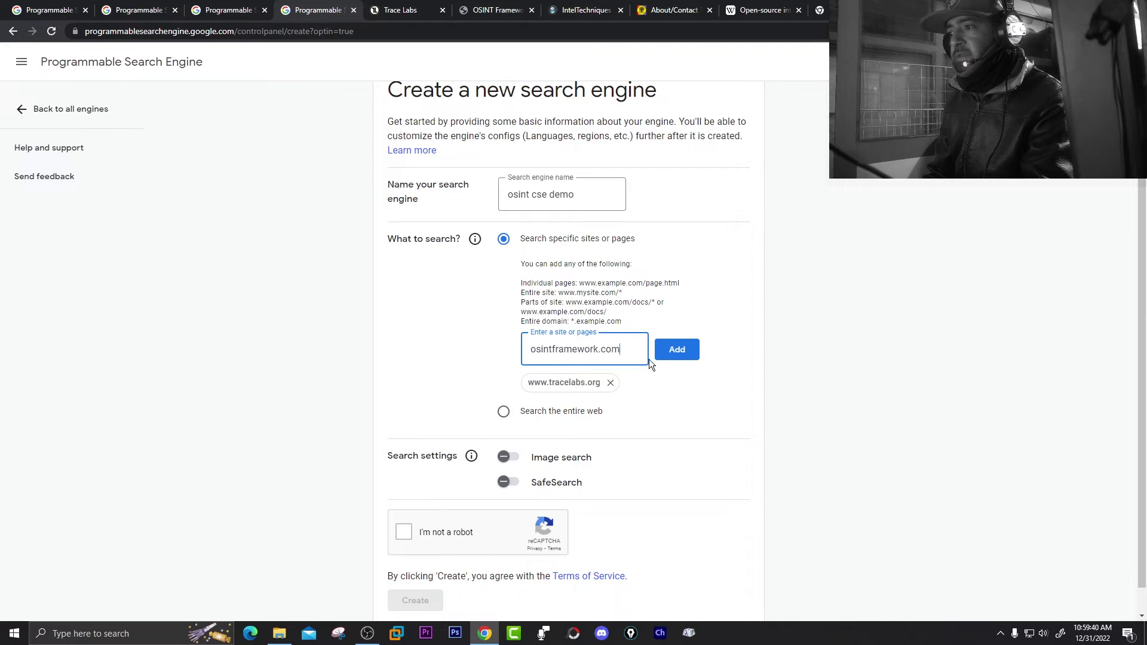
pyautogui.click(662, 354)
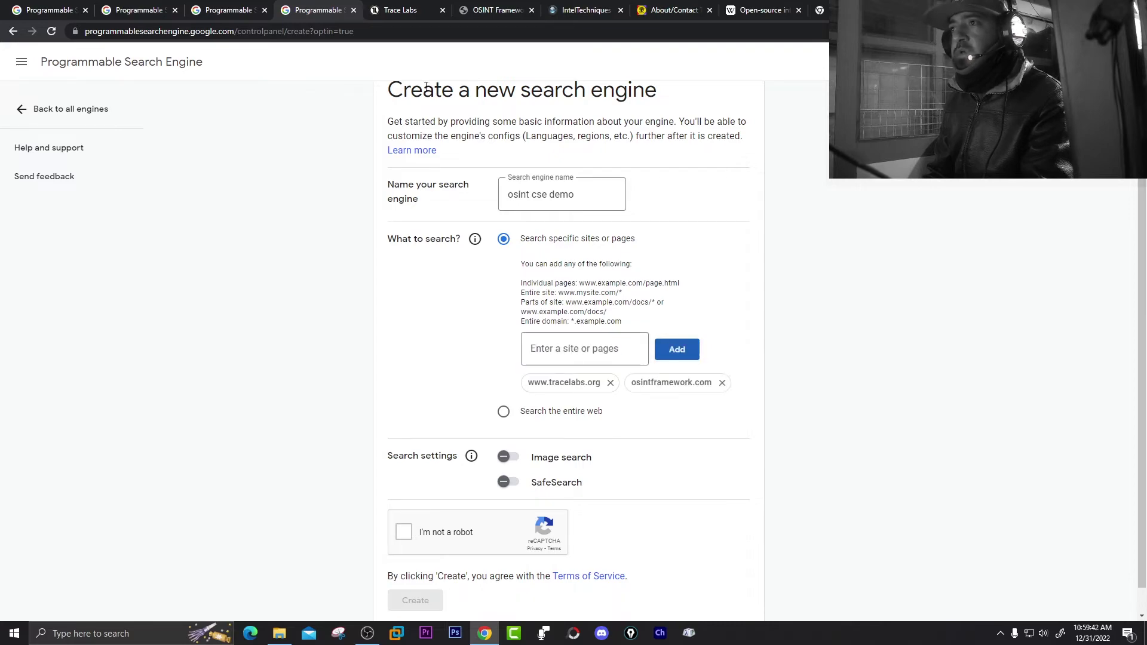
# - Add inteltechniques.com to the sites to search
pyautogui.click(583, 9)
pyautogui.click(187, 32)
pyautogui.click(187, 33)
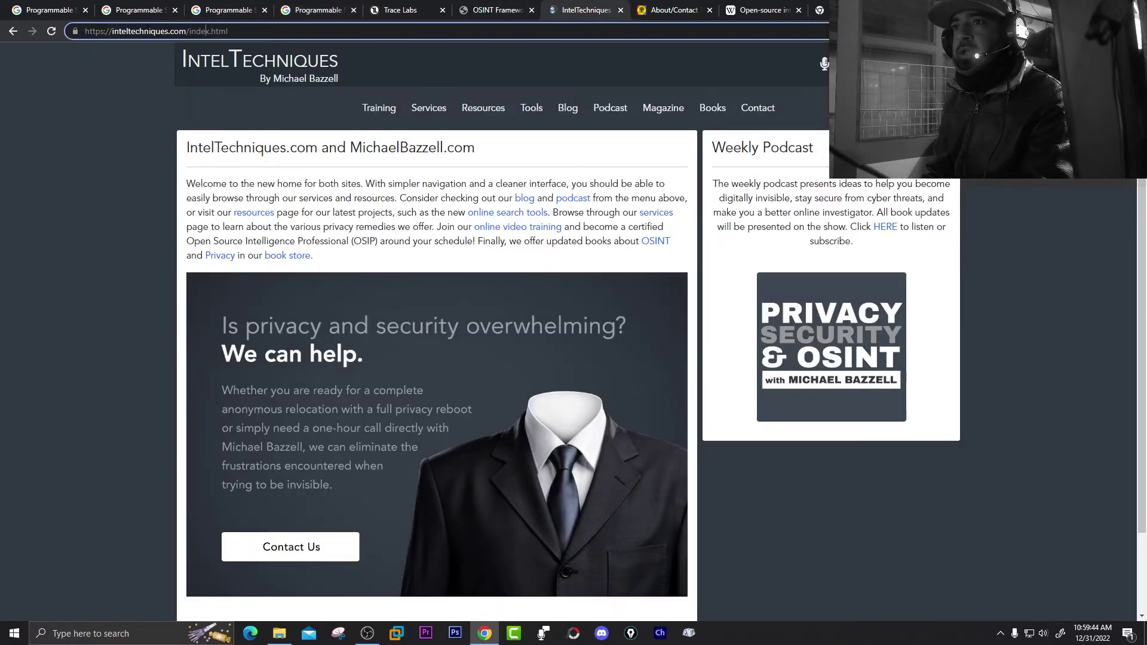
pyautogui.moveTo(112, 31); pyautogui.dragTo(186, 32)
pyautogui.hotkey('ctrl', 'c')
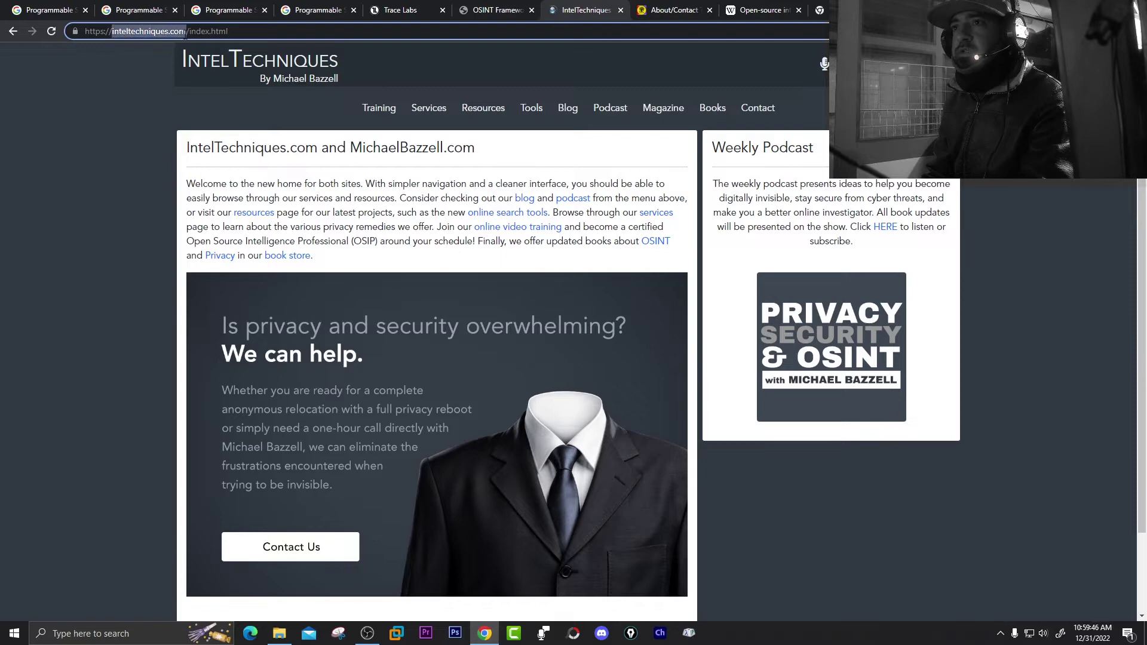
pyautogui.click(316, 10)
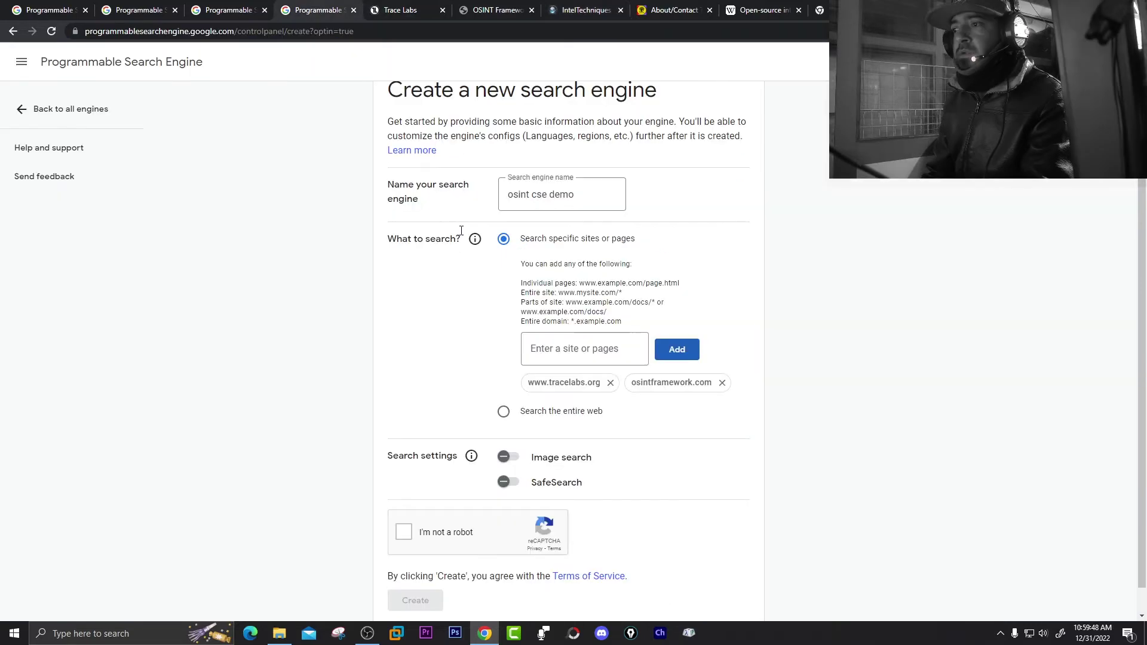
pyautogui.click(560, 347)
pyautogui.hotkey('ctrl', 'v')
pyautogui.click(662, 349)
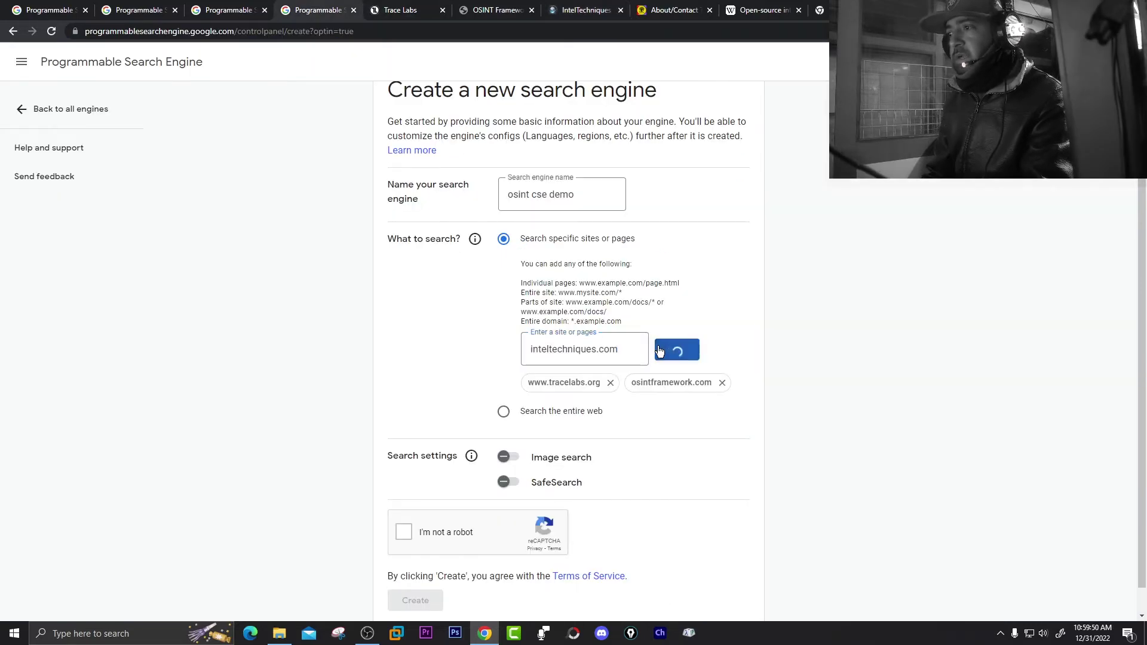
pyautogui.click(681, 12)
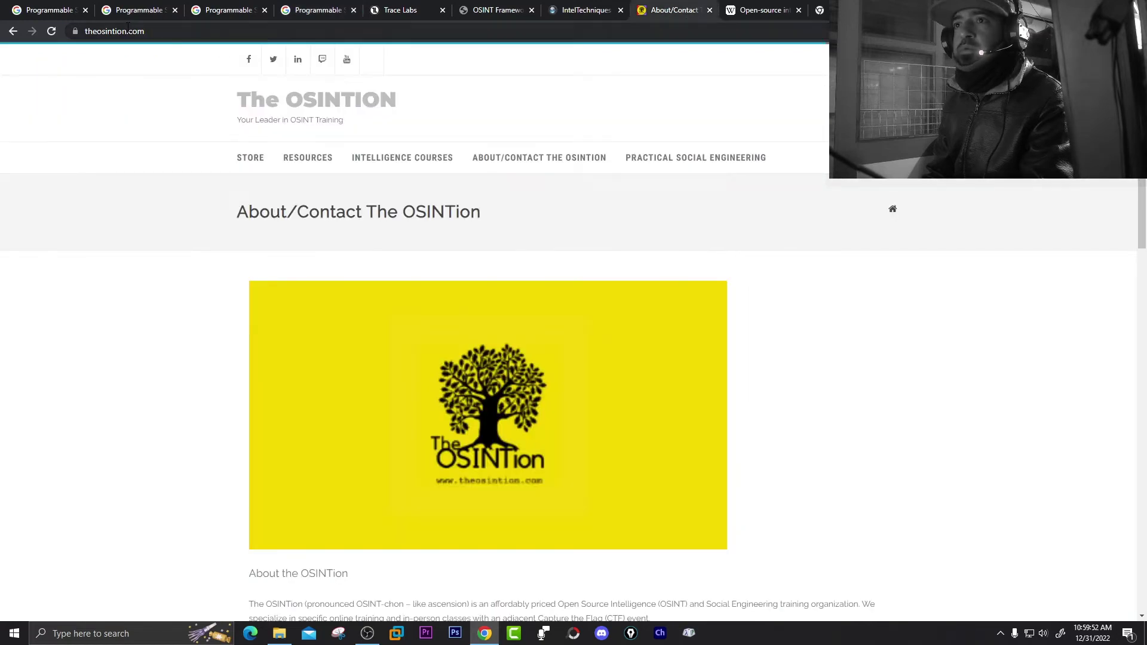
pyautogui.click(189, 35)
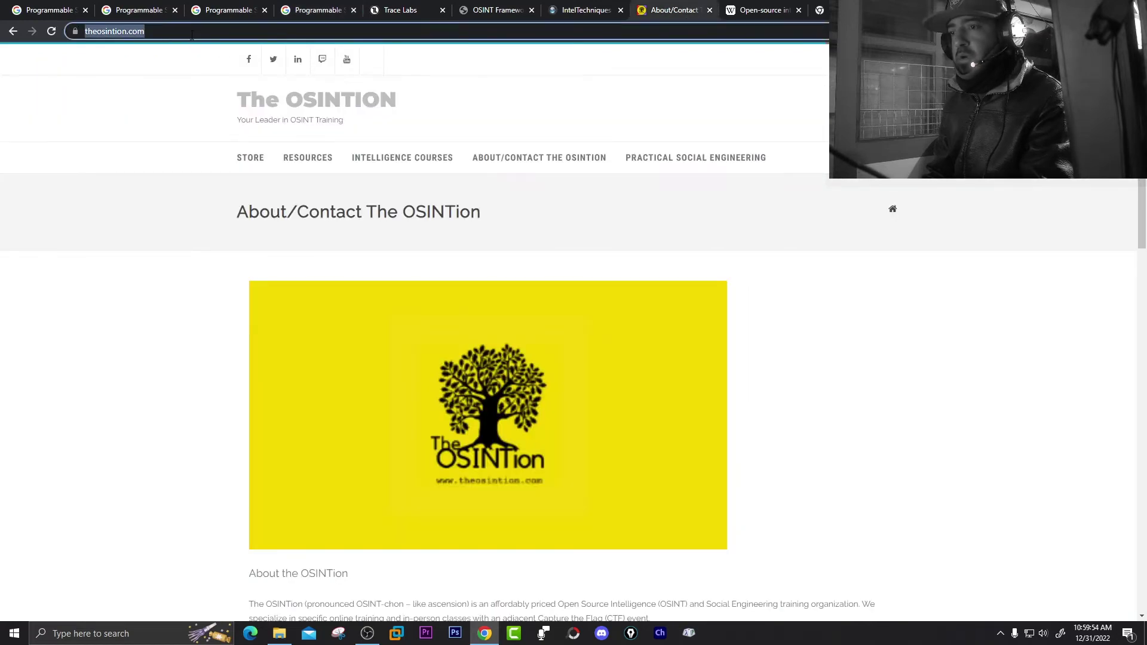
pyautogui.click(189, 35)
pyautogui.doubleClick(215, 33)
pyautogui.hotkey('ctrl', 'c')
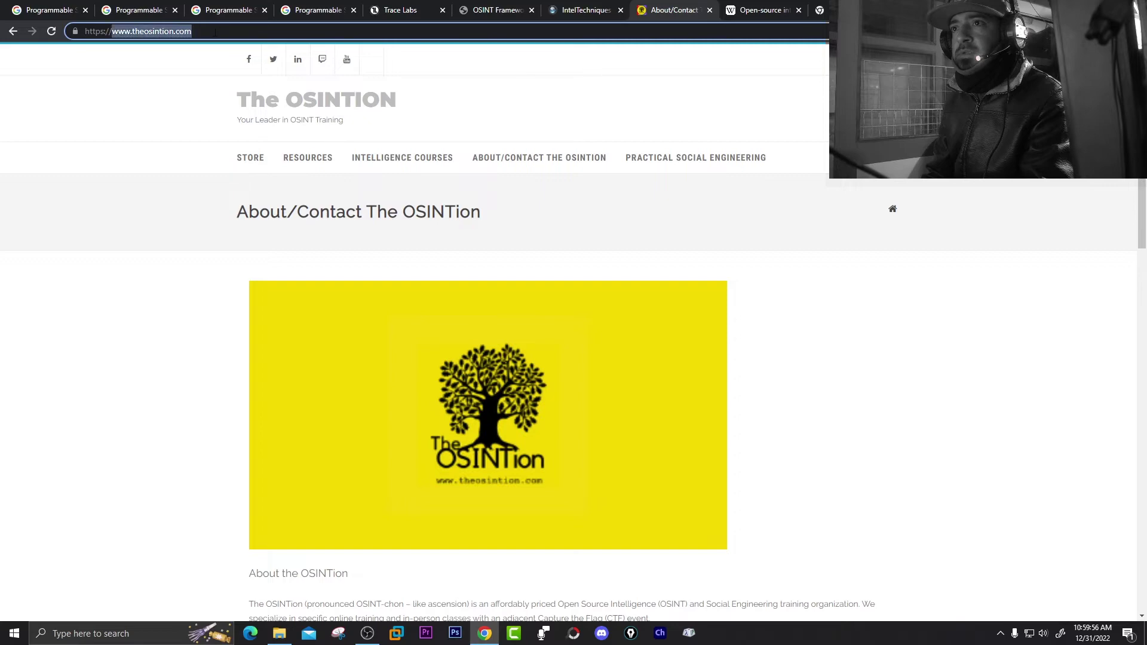
pyautogui.click(137, 7)
pyautogui.click(316, 10)
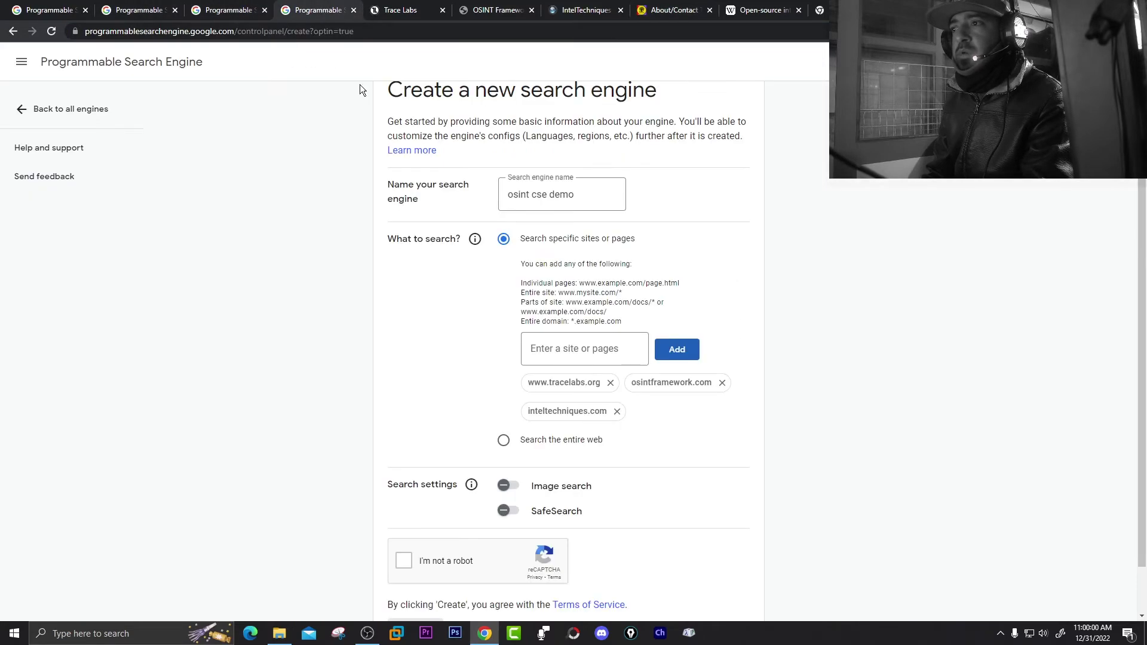
pyautogui.click(569, 339)
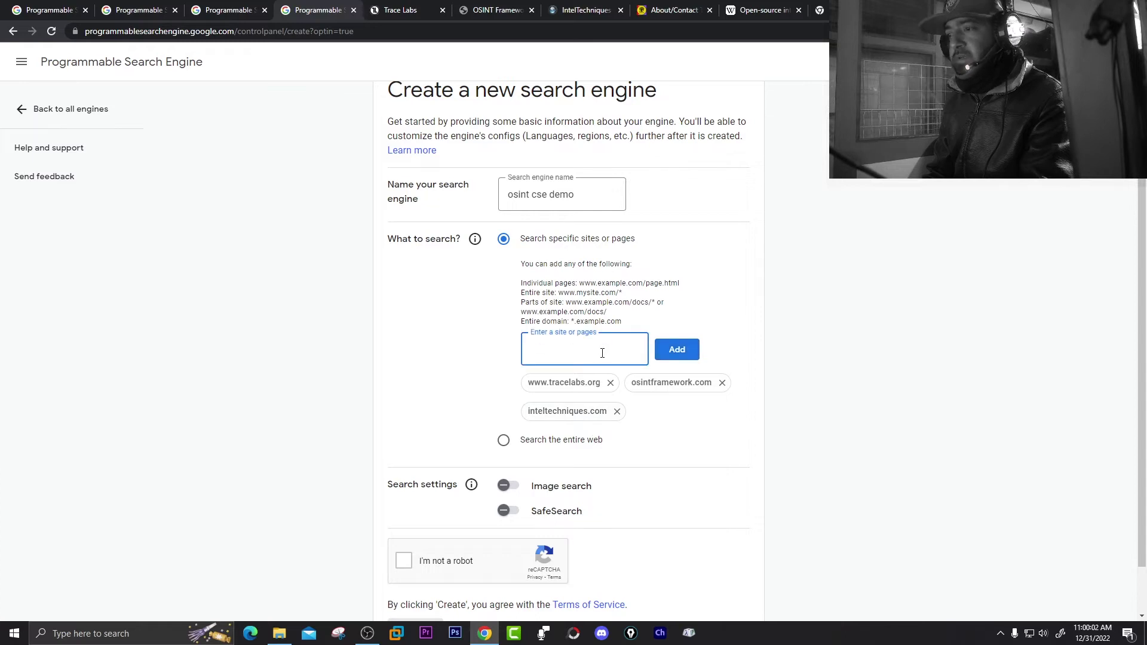
pyautogui.hotkey('ctrl', 'v')
pyautogui.click(673, 350)
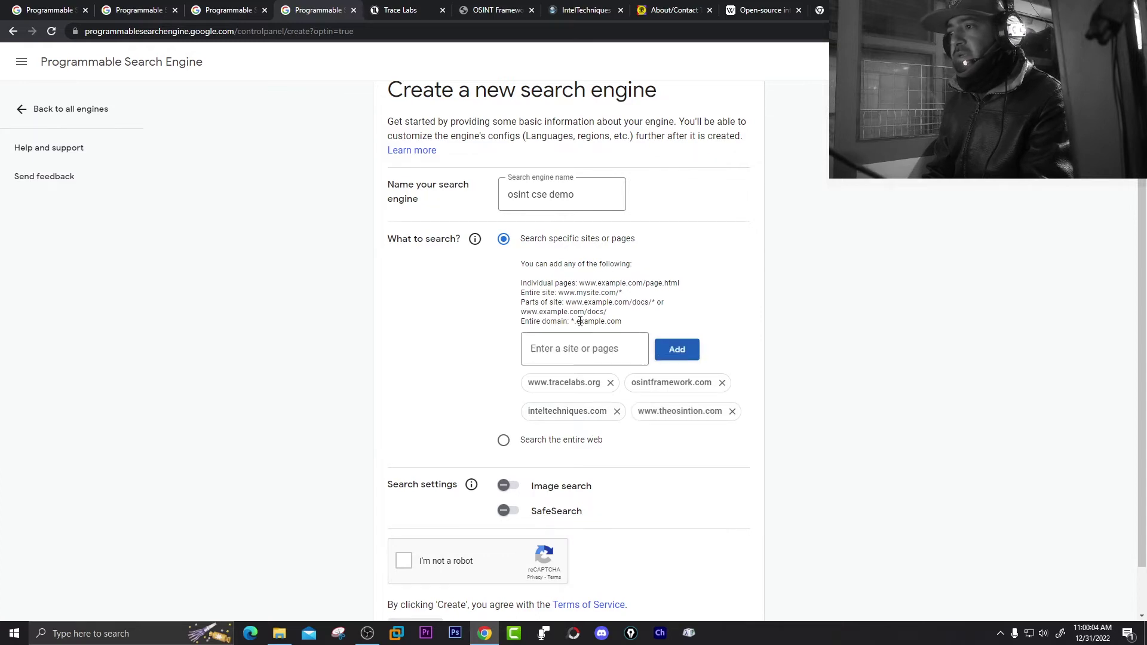
# - Add the Wikipedia Open-source intelligence article (en.wikipedia.org/wiki/Open-source_intelligence) as a site
pyautogui.moveTo(522, 284); pyautogui.dragTo(636, 315)
pyautogui.click(636, 314)
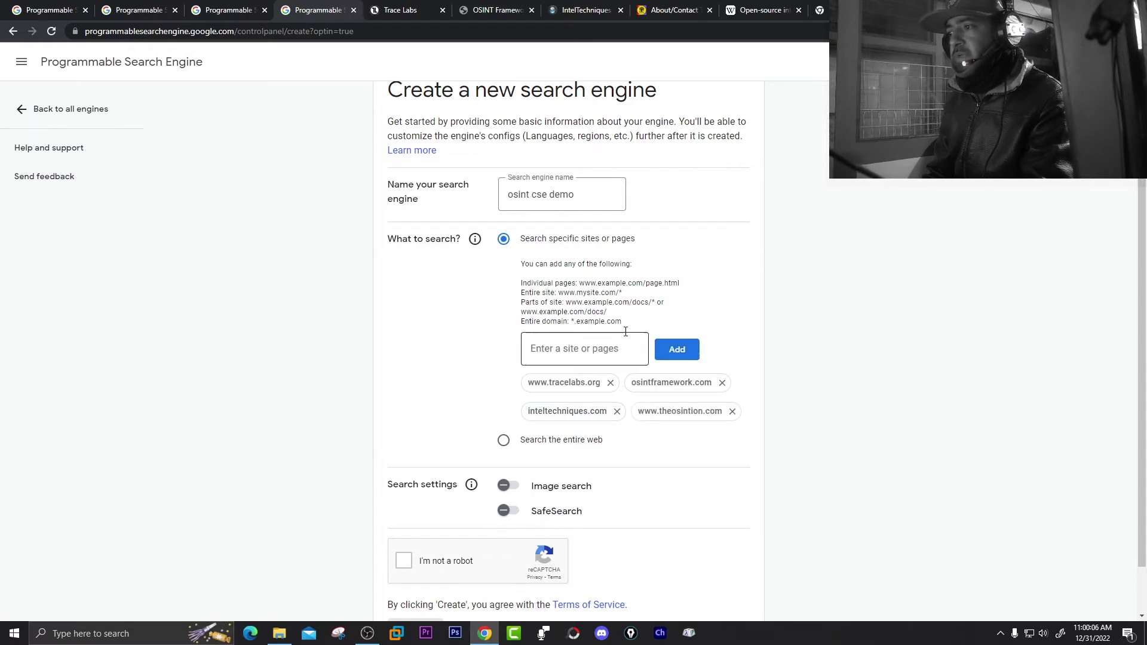
pyautogui.click(762, 10)
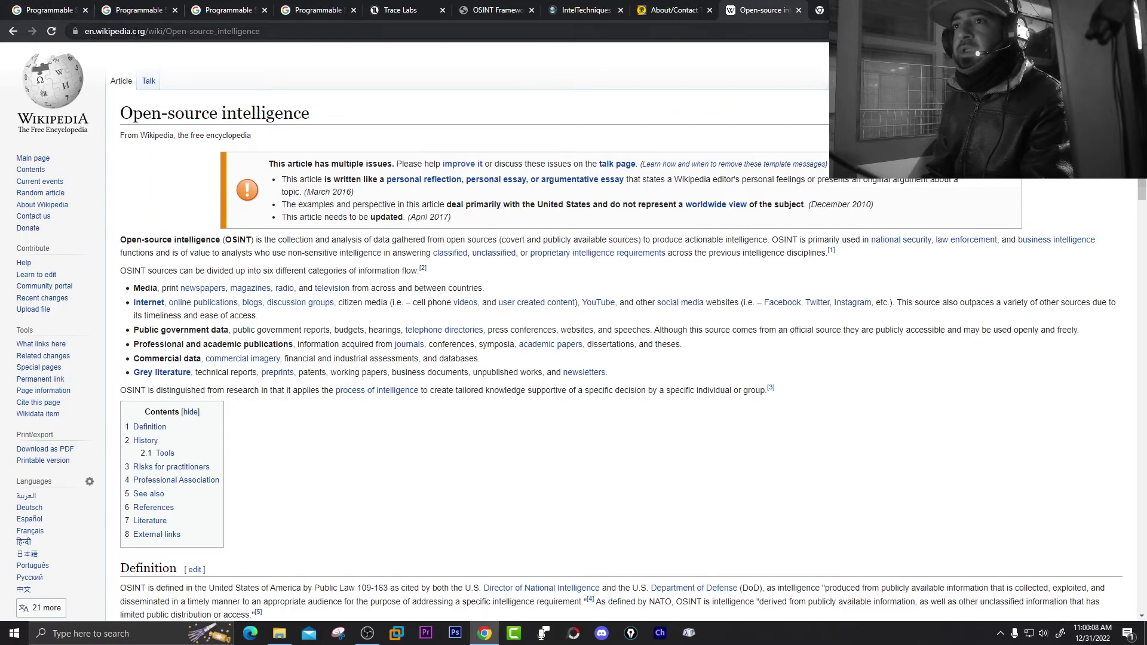
pyautogui.click(145, 33)
pyautogui.moveTo(271, 37); pyautogui.dragTo(115, 31)
pyautogui.hotkey('ctrl', 'c')
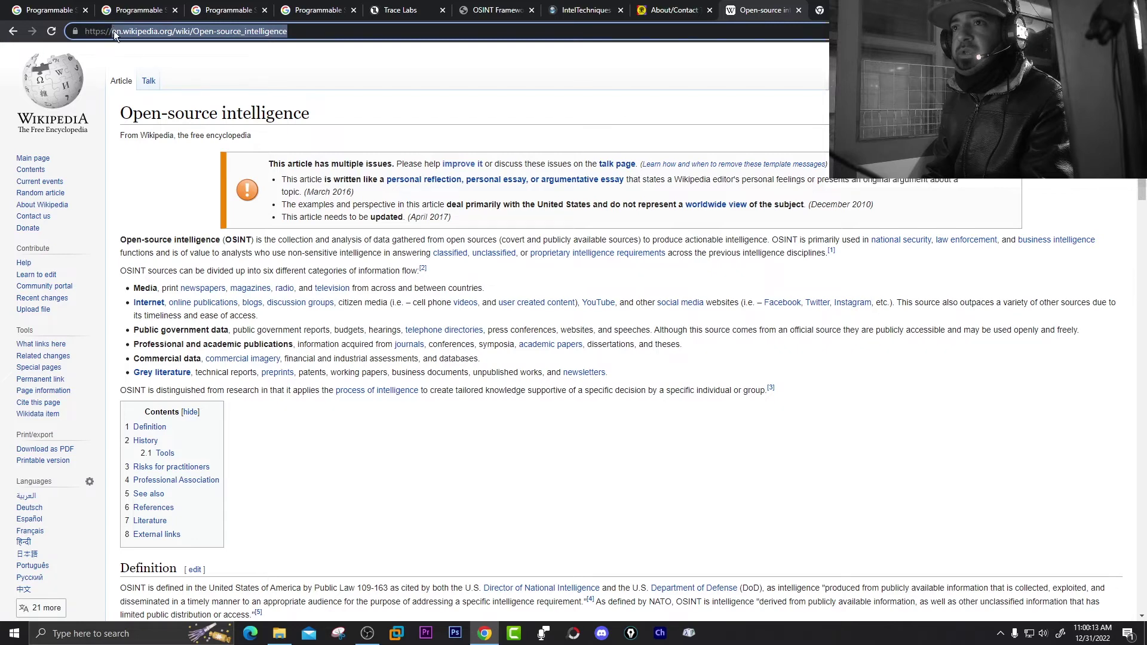
pyautogui.click(292, 10)
pyautogui.click(568, 350)
pyautogui.hotkey('ctrl', 'v')
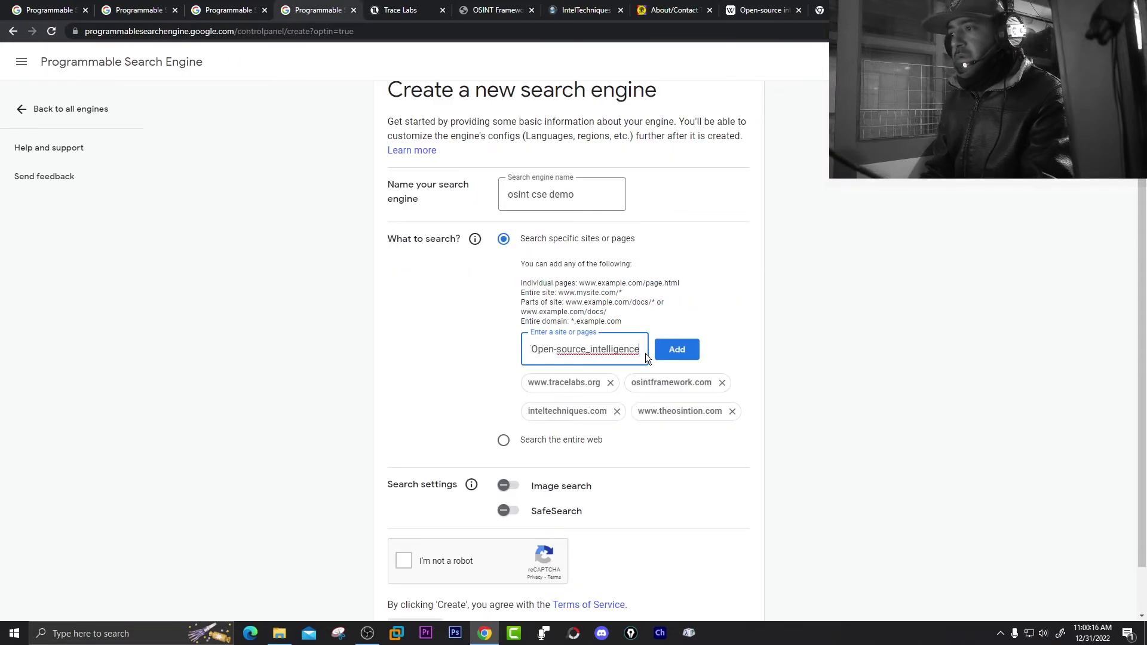
pyautogui.click(681, 353)
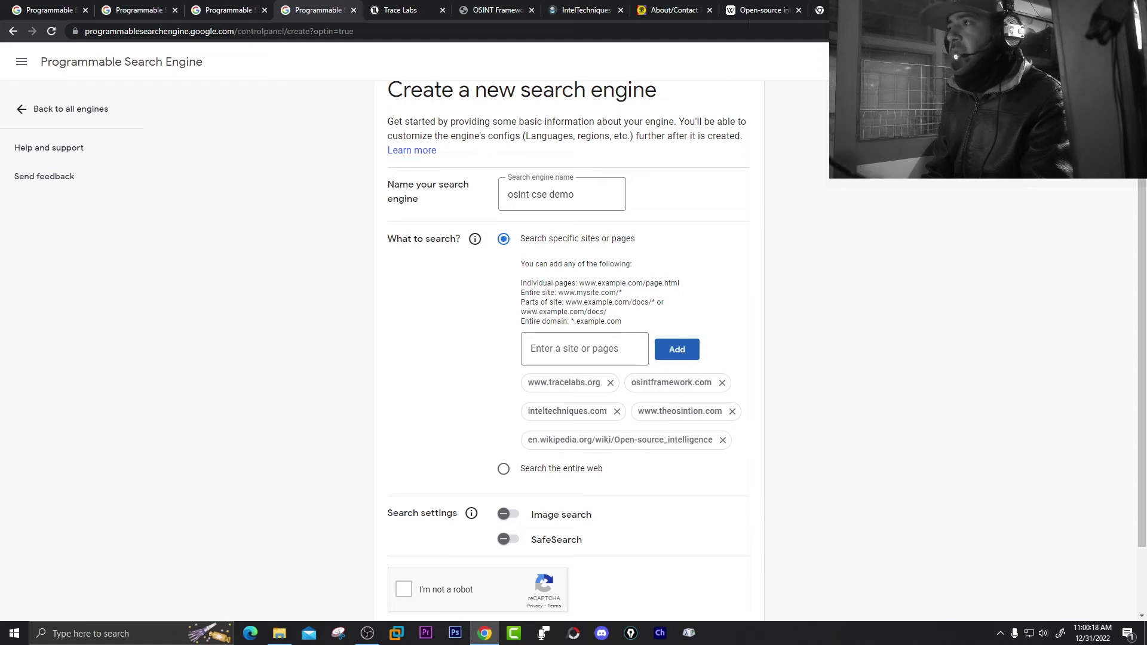
# - Turn on image search and complete the not-a-robot check
pyautogui.scroll(-2, 424, 428)
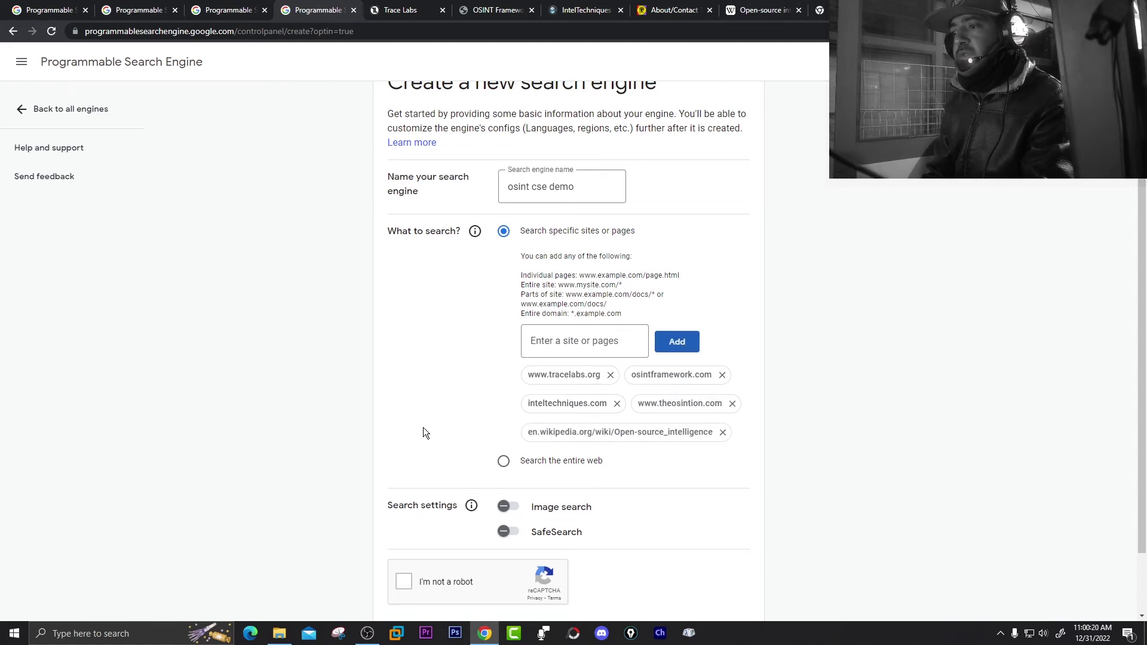
pyautogui.moveTo(398, 428); pyautogui.dragTo(431, 428)
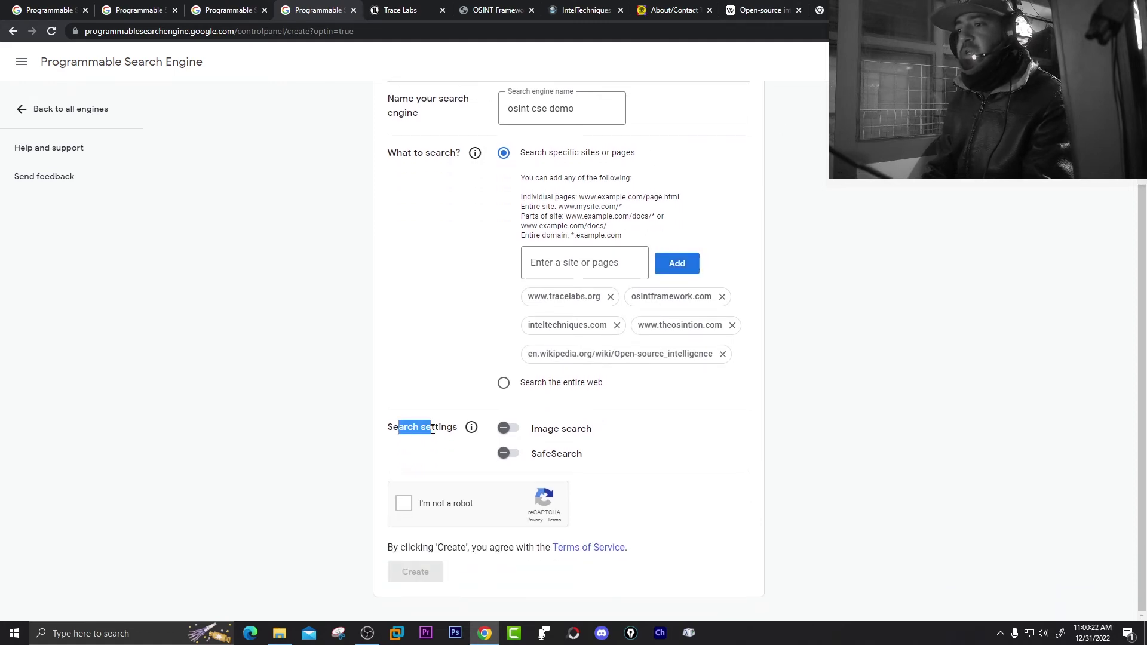
pyautogui.click(507, 428)
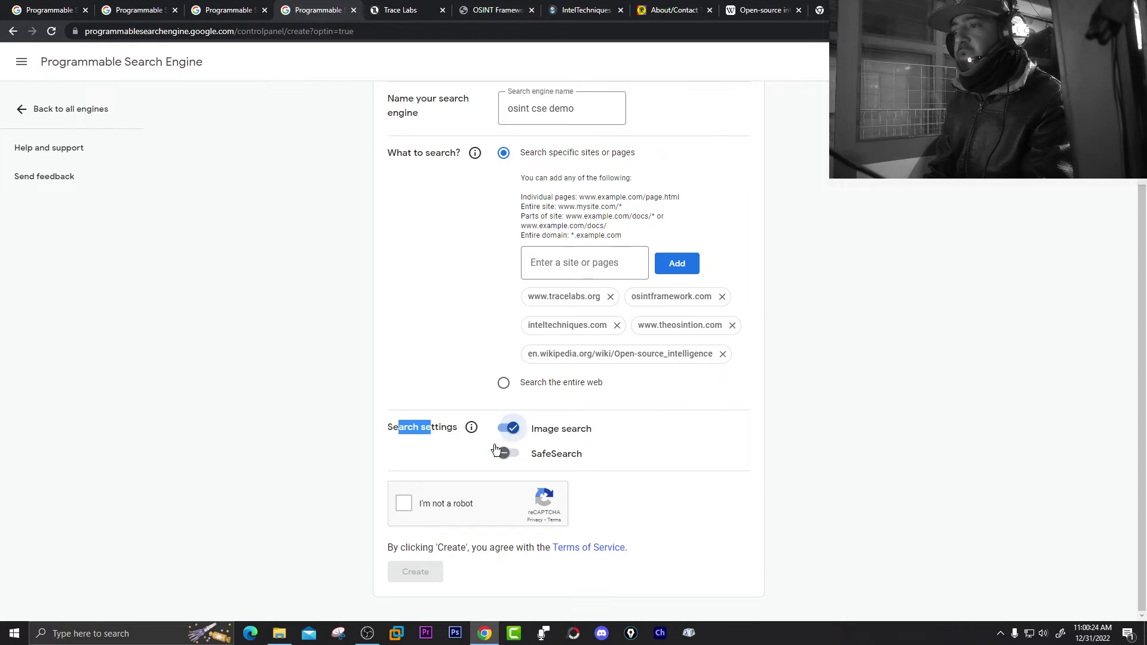
pyautogui.click(415, 502)
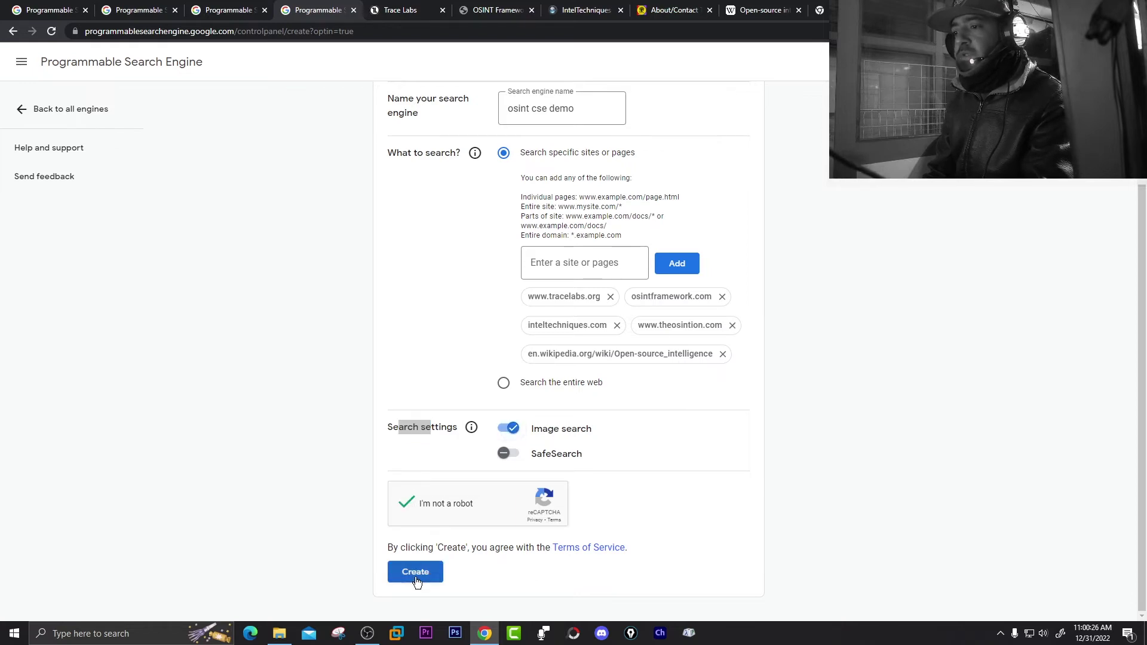
# - Create the osint cse demo engine and select its embed code snippet
pyautogui.click(415, 574)
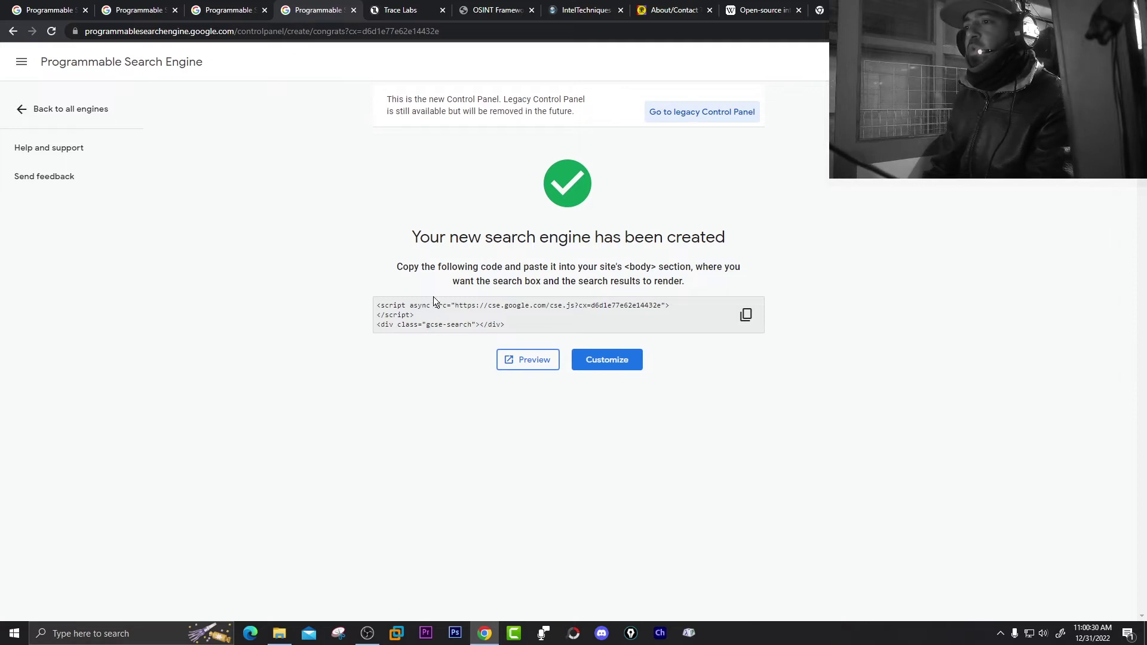
pyautogui.moveTo(478, 267); pyautogui.dragTo(534, 267)
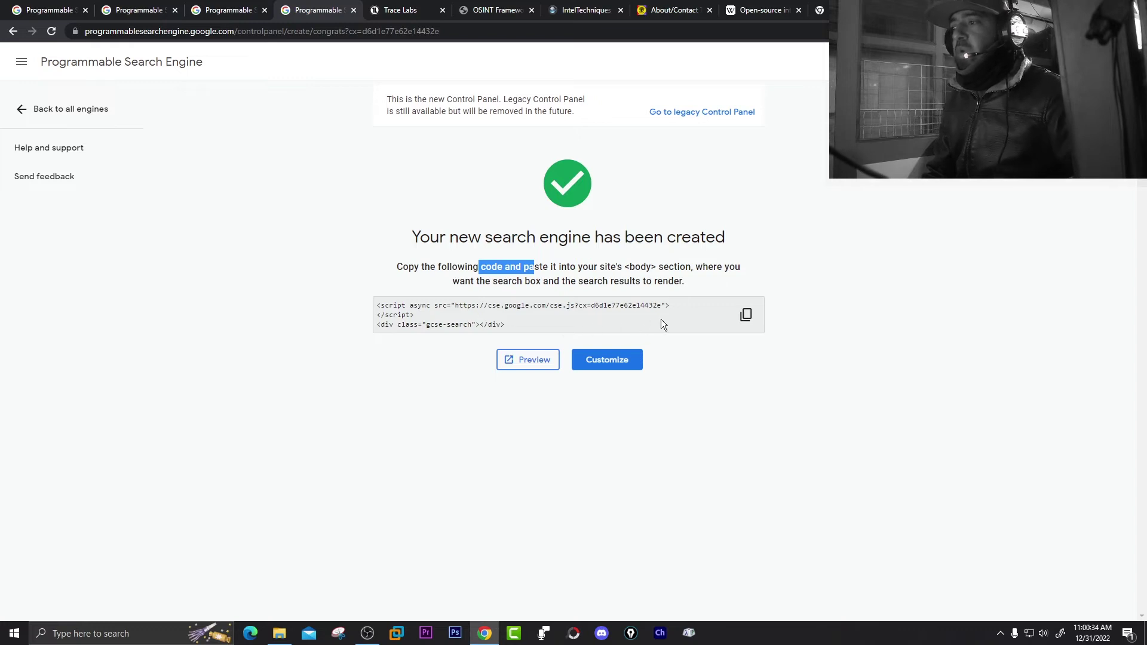
pyautogui.moveTo(525, 325); pyautogui.dragTo(383, 305)
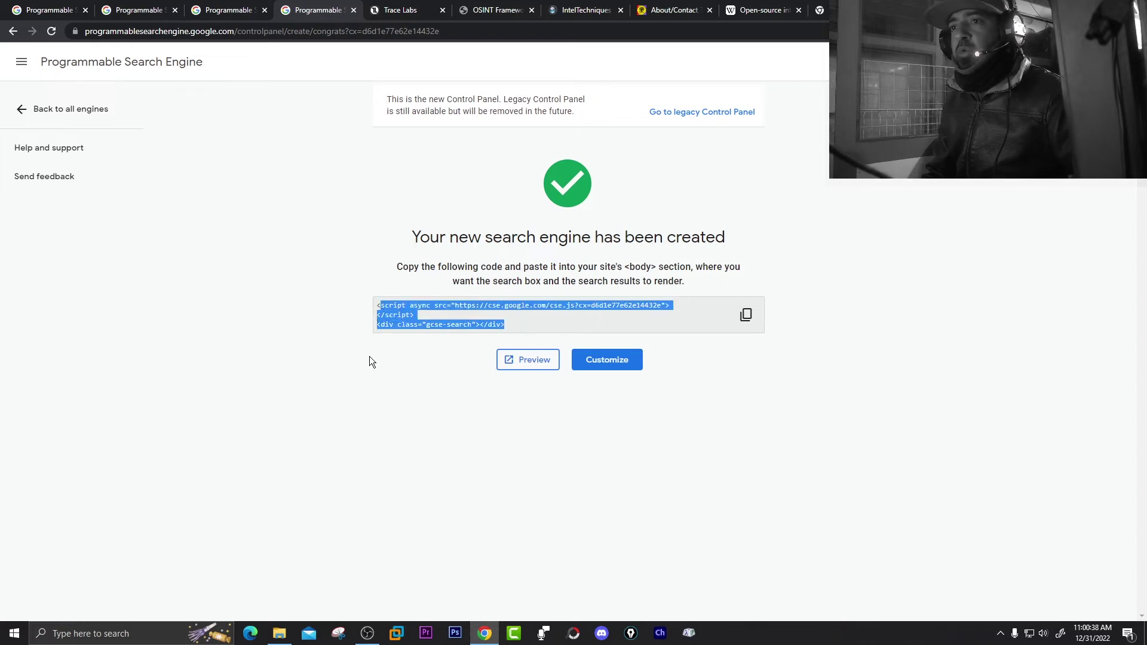
# - Preview the new engine and run a search for 'osint'
pyautogui.click(515, 362)
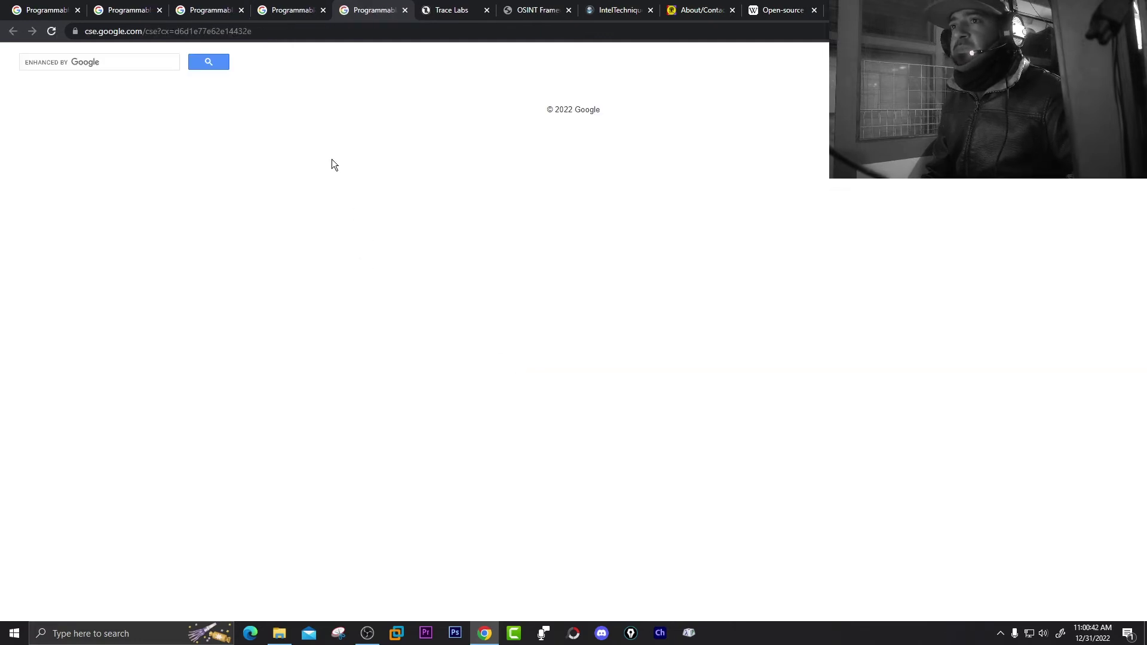
pyautogui.click(71, 61)
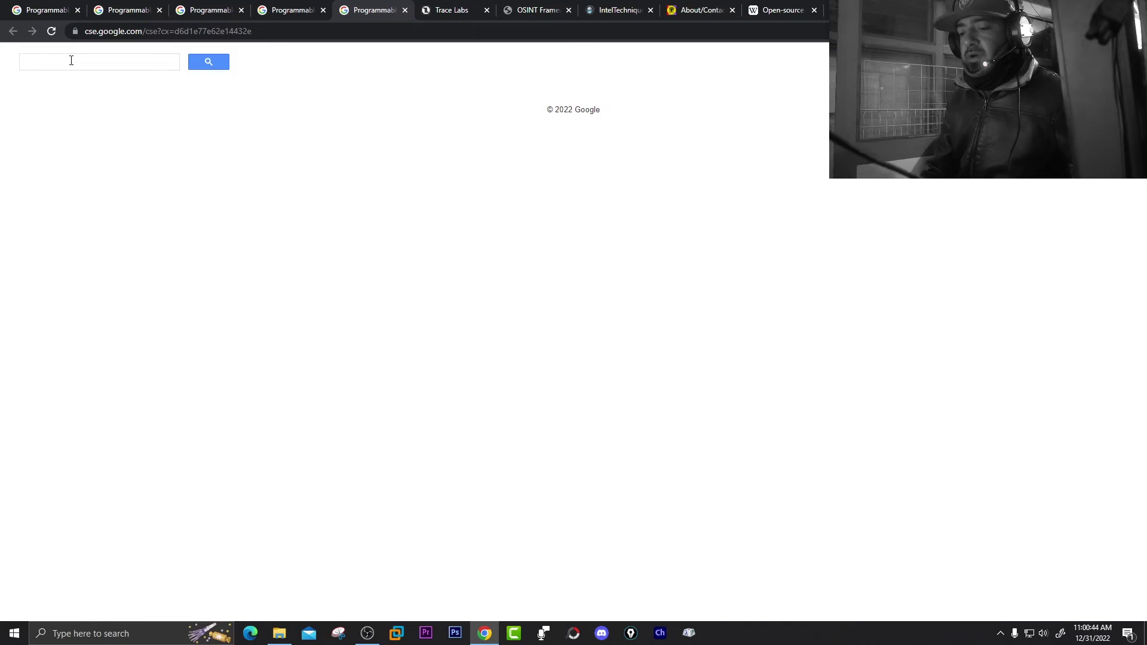
pyautogui.write('osin')
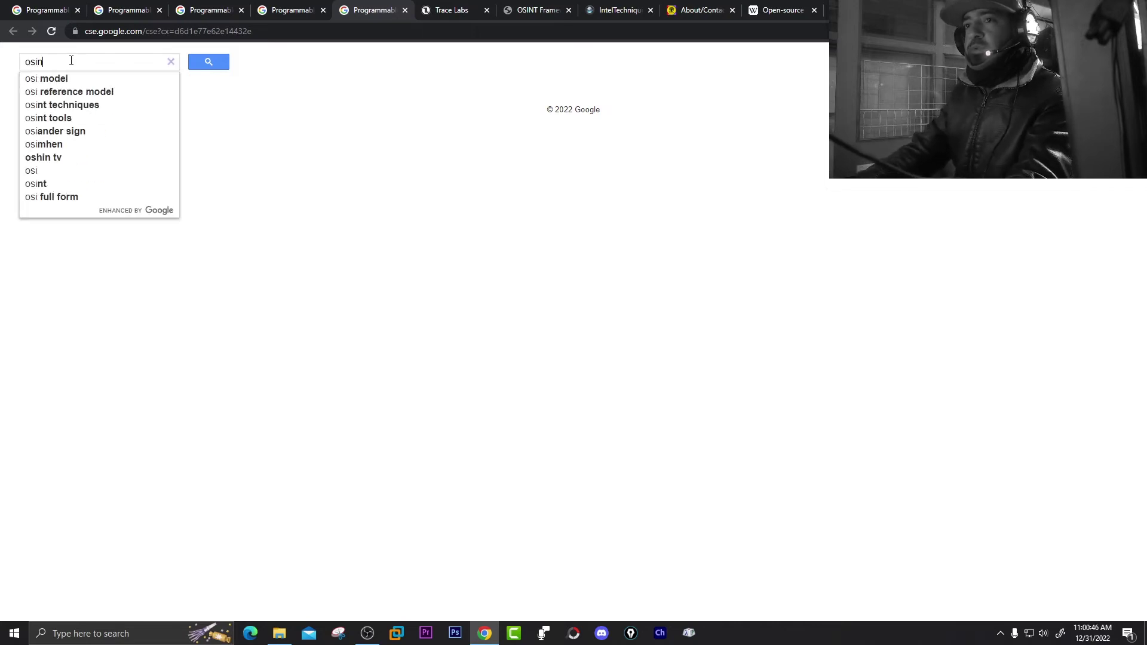
pyautogui.write('t')
pyautogui.click(222, 64)
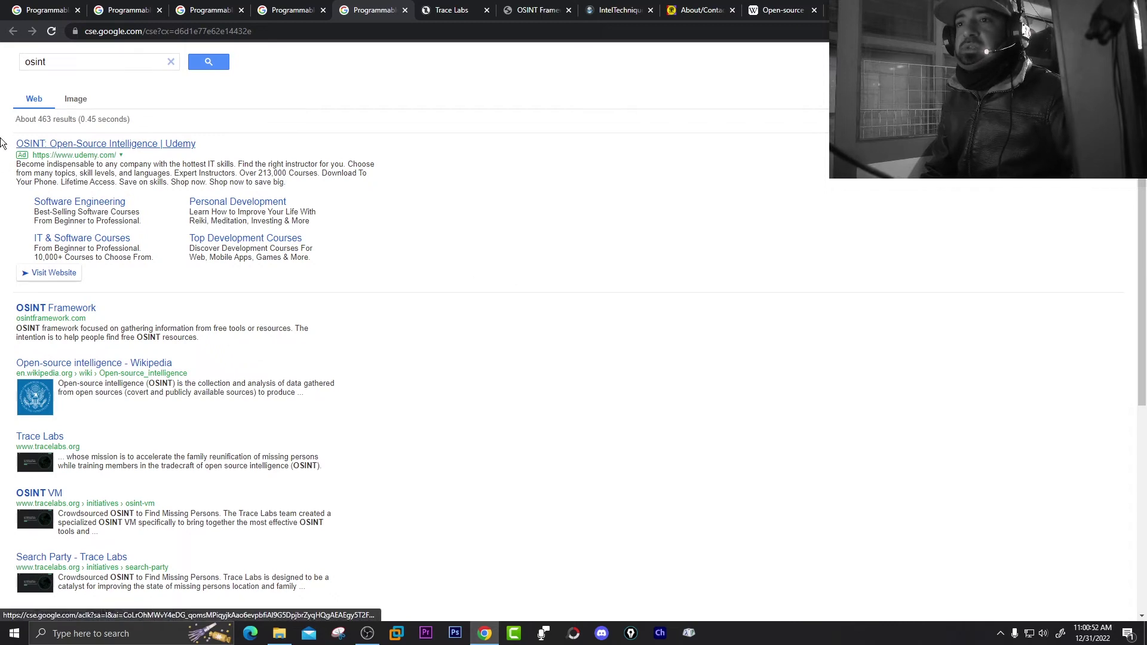
# - Scroll the osint results from OSINT Framework, Wikipedia, Trace Labs and IntelTechniques, highlighting Wikipedia's address
pyautogui.scroll(-3, 177, 228)
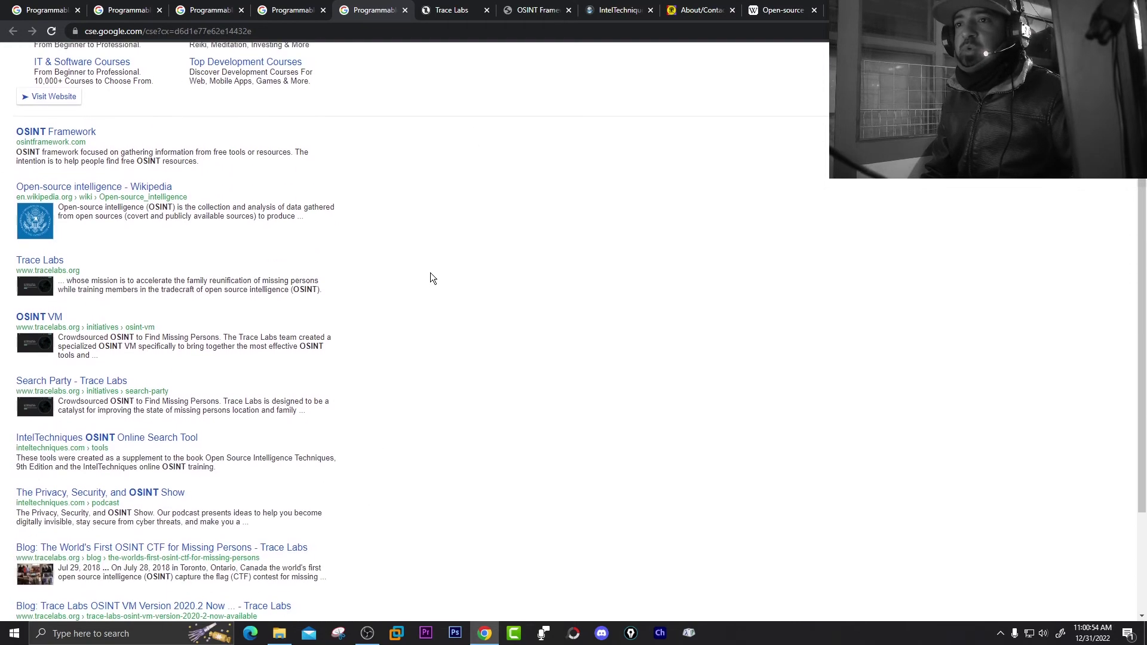
pyautogui.scroll(-1, 435, 276)
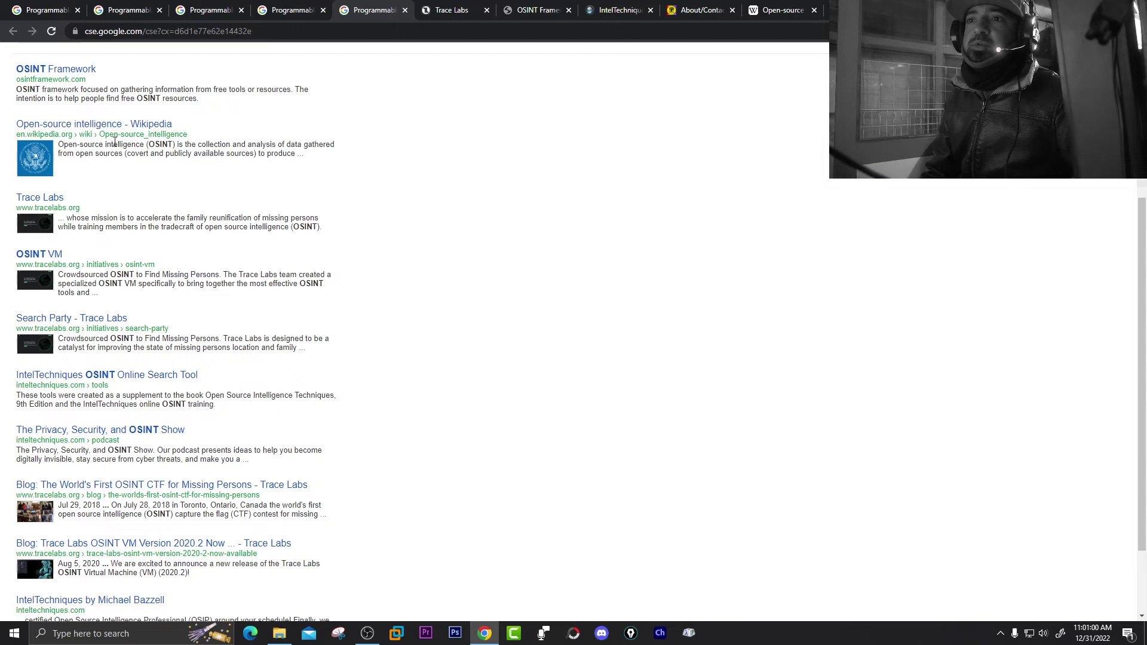
pyautogui.moveTo(40, 134); pyautogui.dragTo(80, 134)
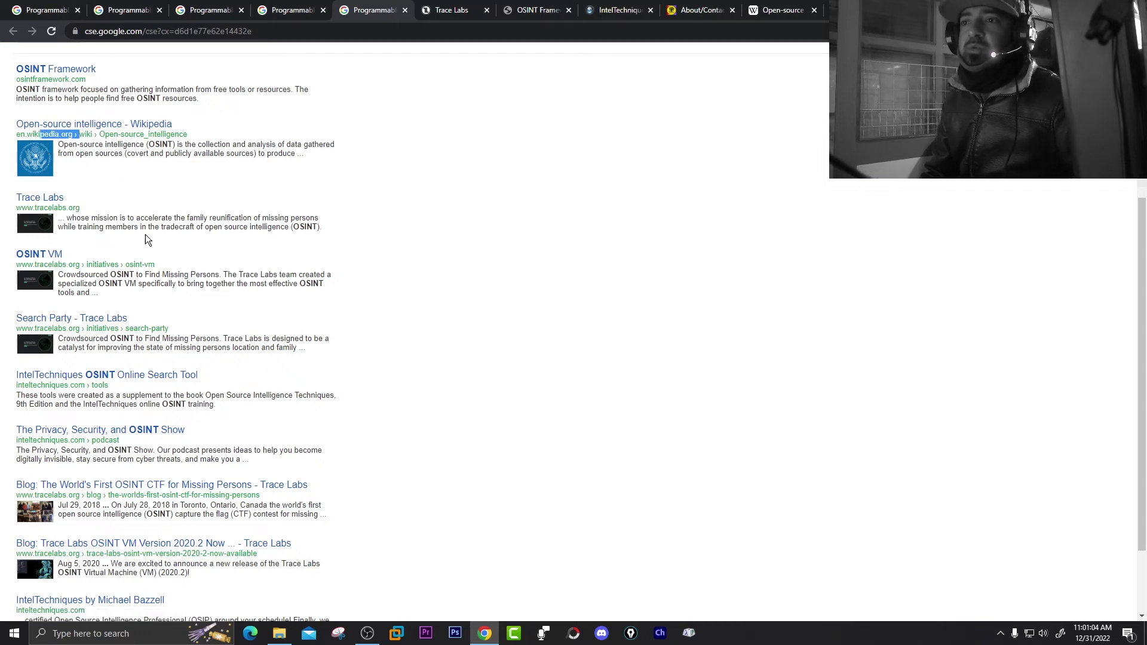
pyautogui.scroll(-2, 146, 236)
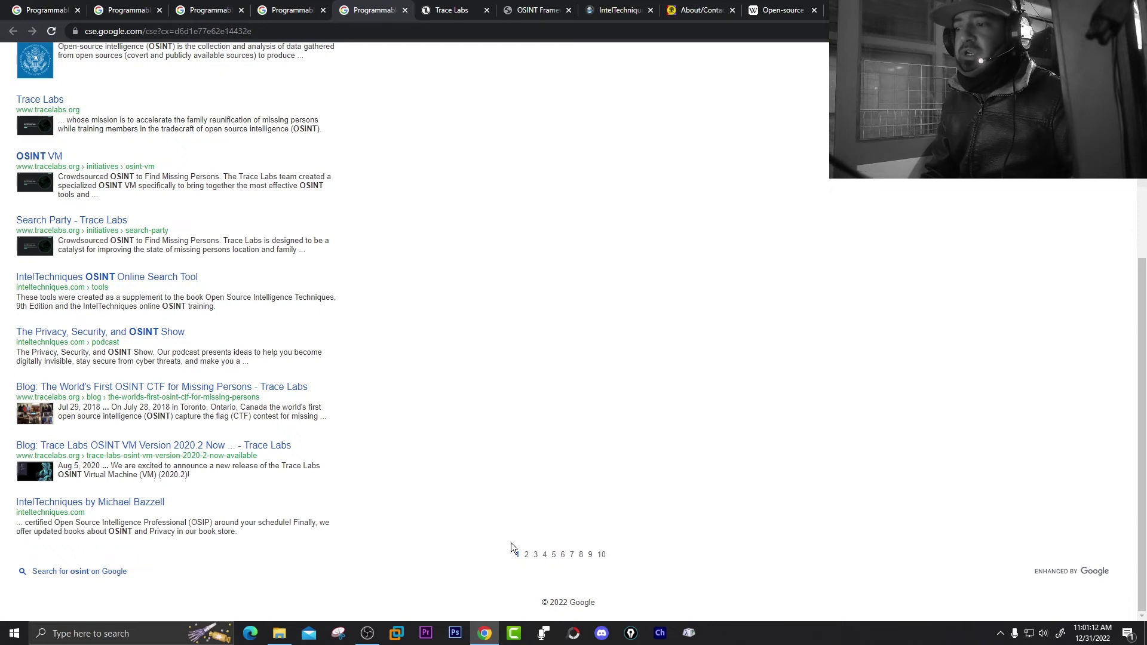
# - Show page 2 of the osint results, topped by Trace Labs, The OSINTion and IntelTechniques
pyautogui.click(527, 555)
pyautogui.scroll(-3, 285, 357)
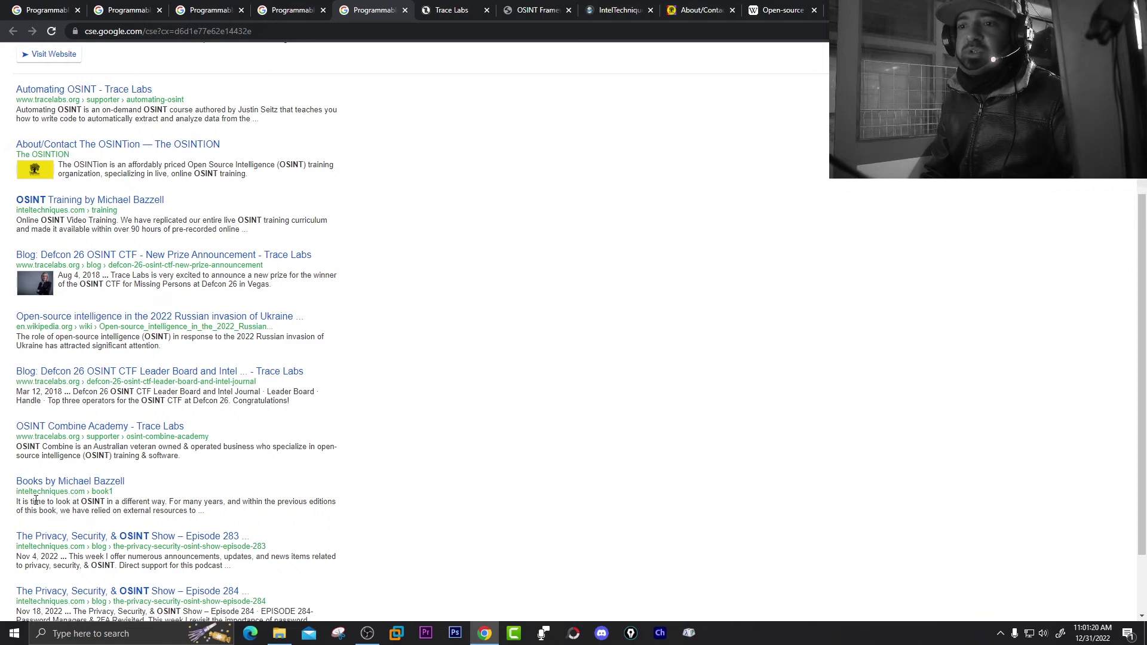
pyautogui.scroll(2, 503, 391)
pyautogui.scroll(2, 503, 391)
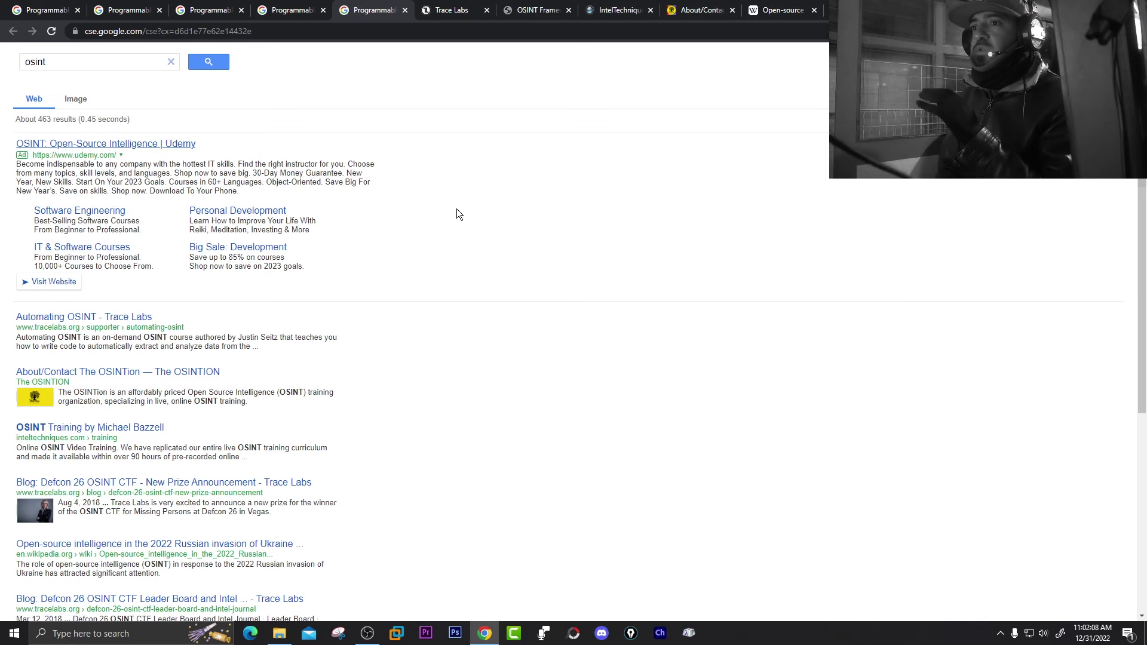
# - Return to the engine-created page and open the osint cse demo overview via Customize
pyautogui.click(197, 9)
pyautogui.click(279, 4)
pyautogui.click(295, 172)
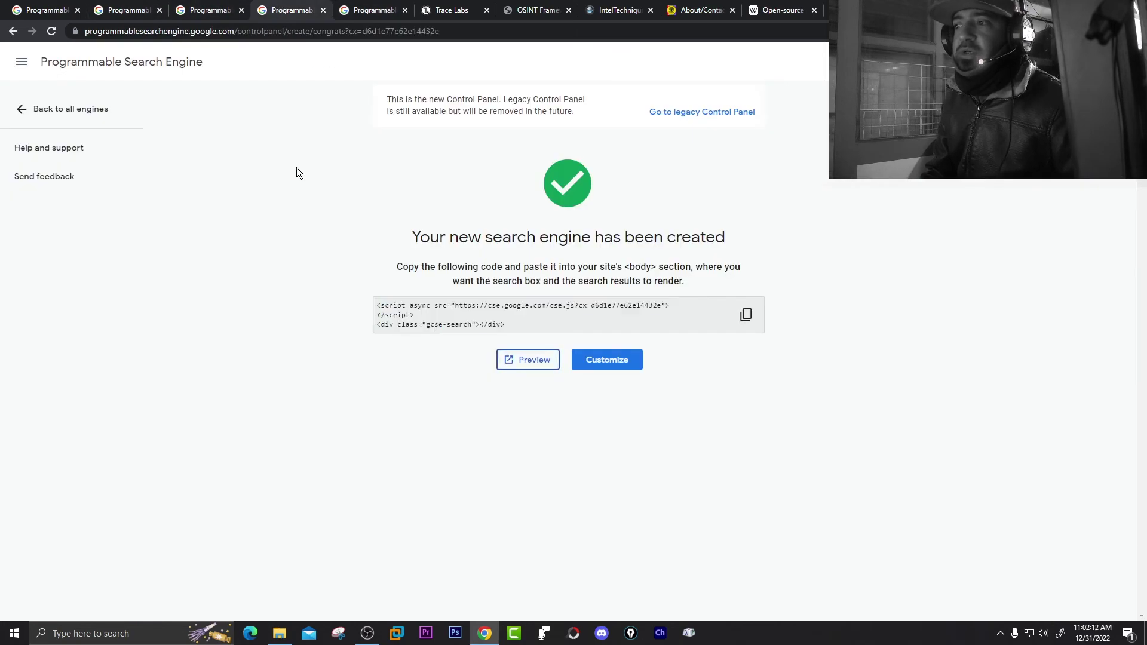
pyautogui.click(611, 363)
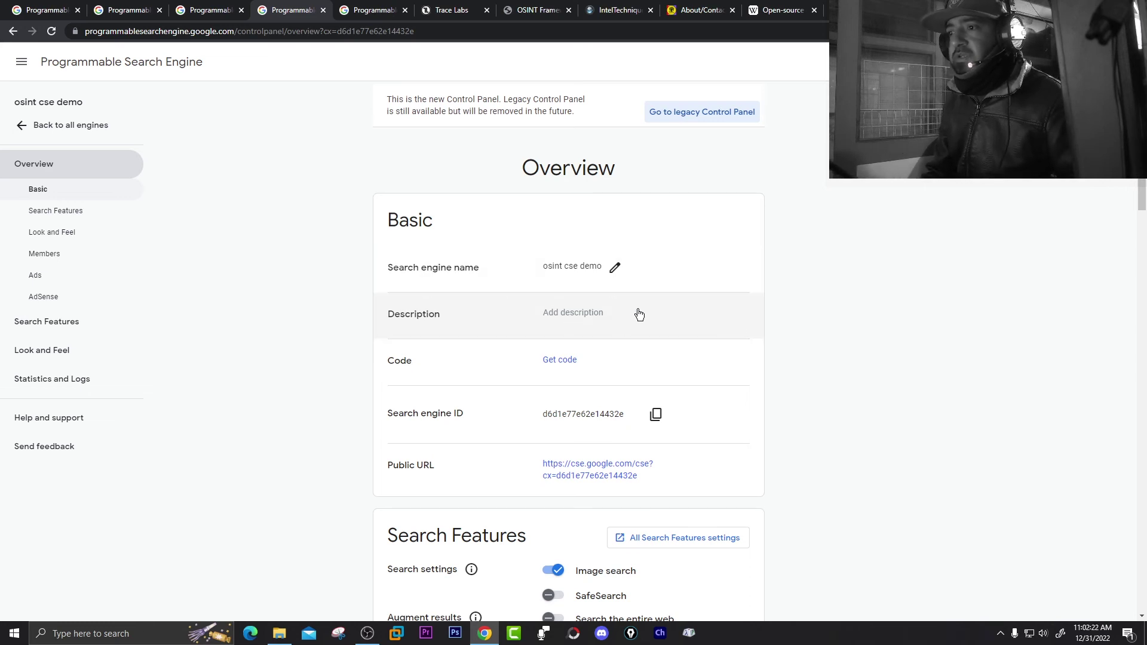
# - Scroll the overview down to the Sites to search table with its five sites
pyautogui.scroll(-1, 637, 315)
pyautogui.scroll(-1, 675, 341)
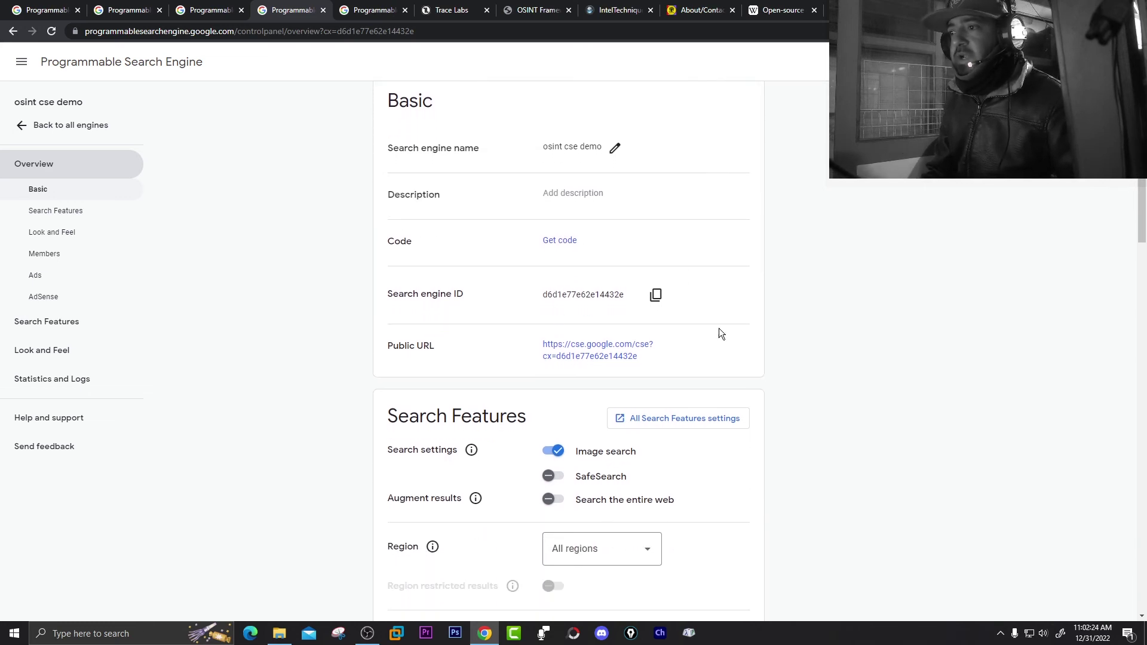
pyautogui.scroll(-1, 572, 356)
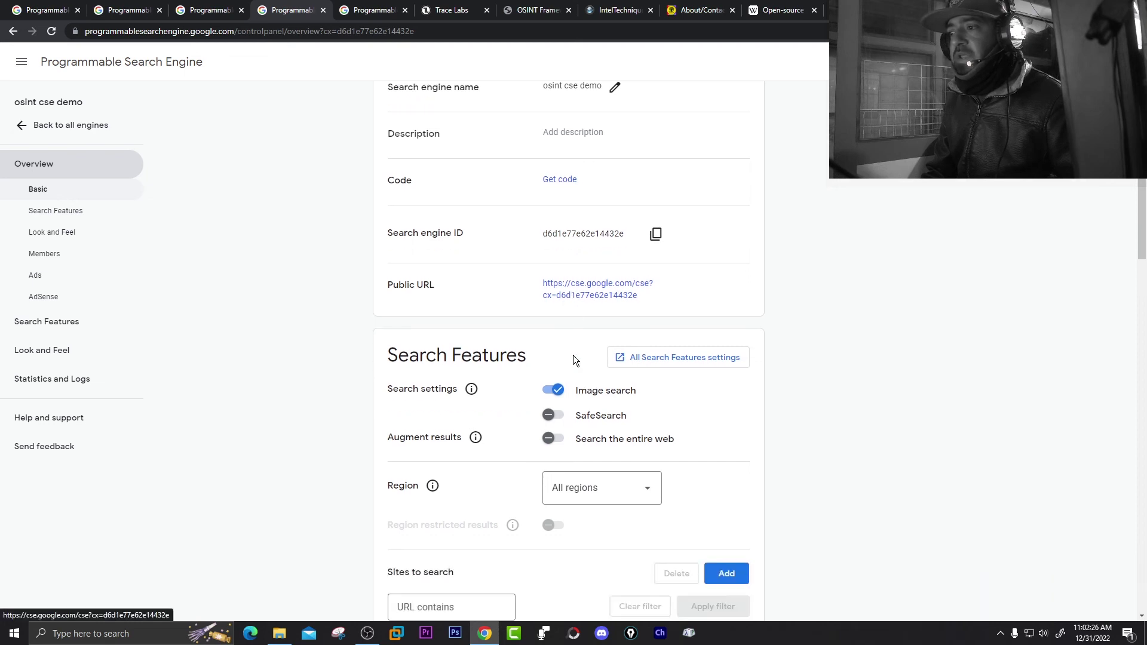
pyautogui.scroll(-2, 573, 359)
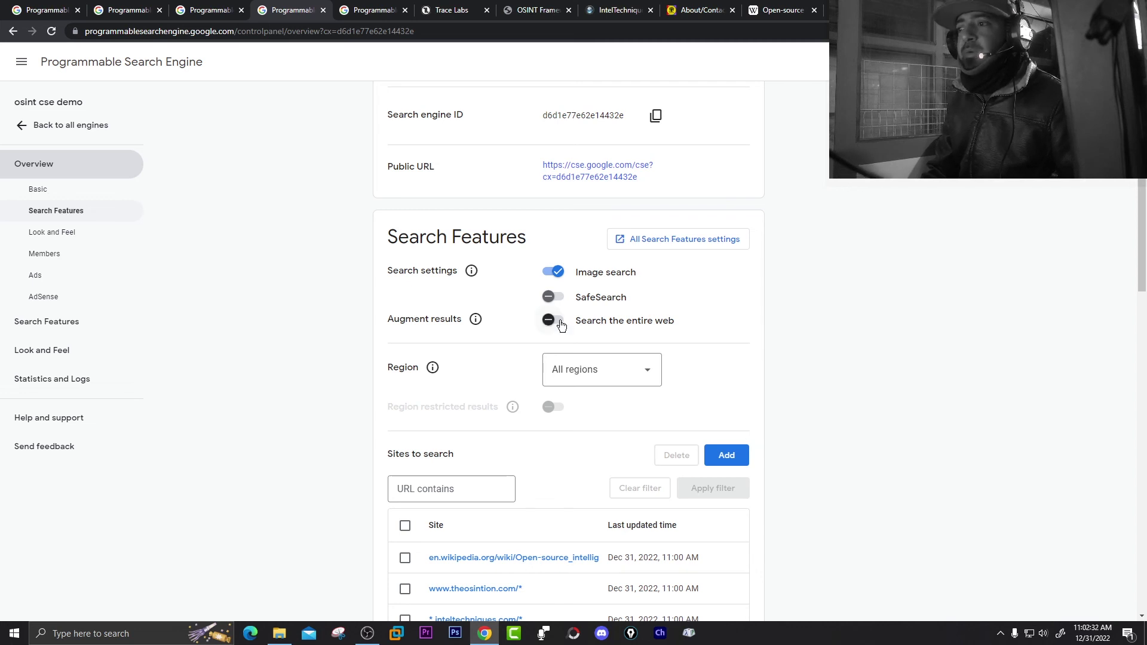
pyautogui.scroll(-2, 544, 394)
pyautogui.rightClick(543, 393)
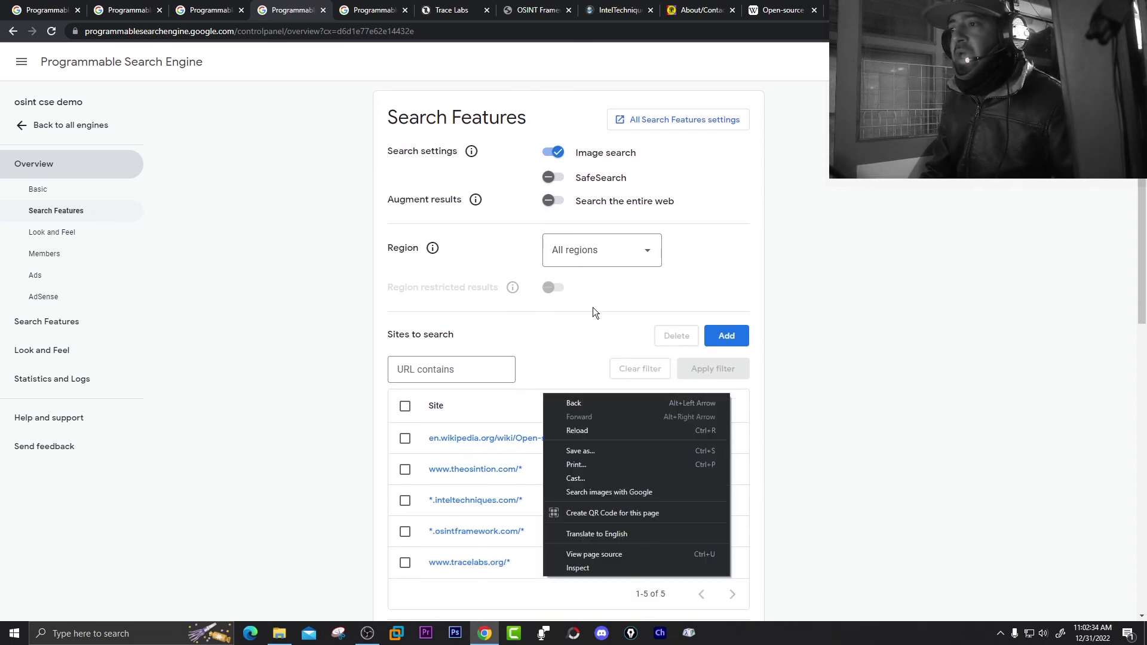
pyautogui.click(712, 247)
pyautogui.click(658, 250)
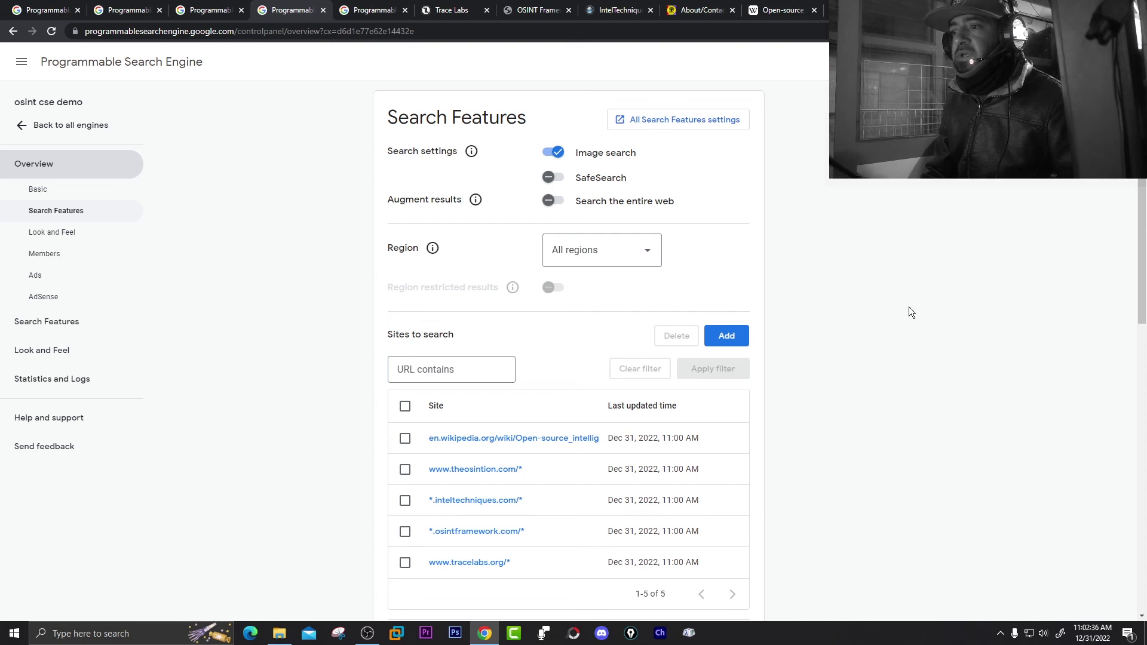
pyautogui.scroll(-2, 909, 307)
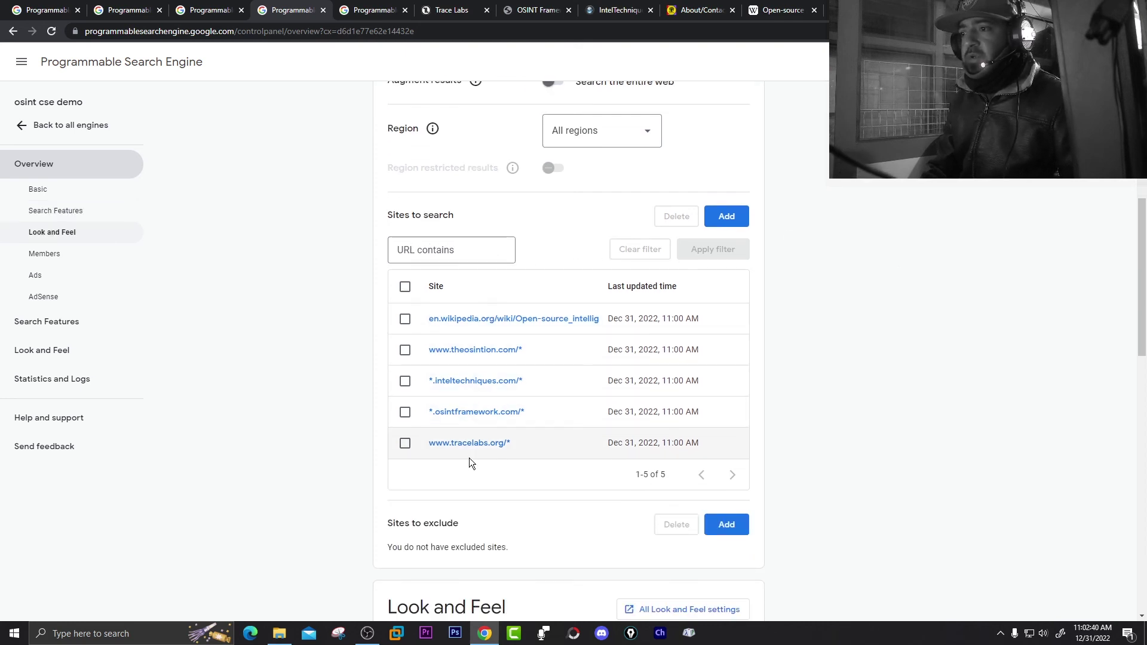
# - Cancel the Add sites form, then tick the en.wikipedia.org entry in Sites to search
pyautogui.click(723, 217)
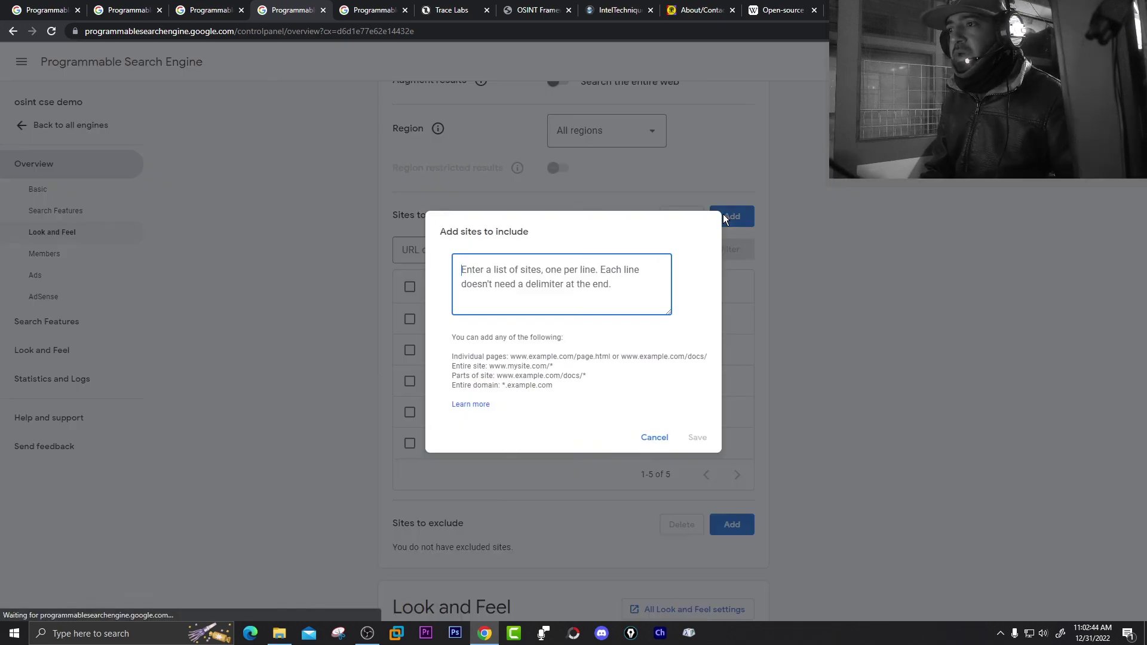
pyautogui.click(643, 437)
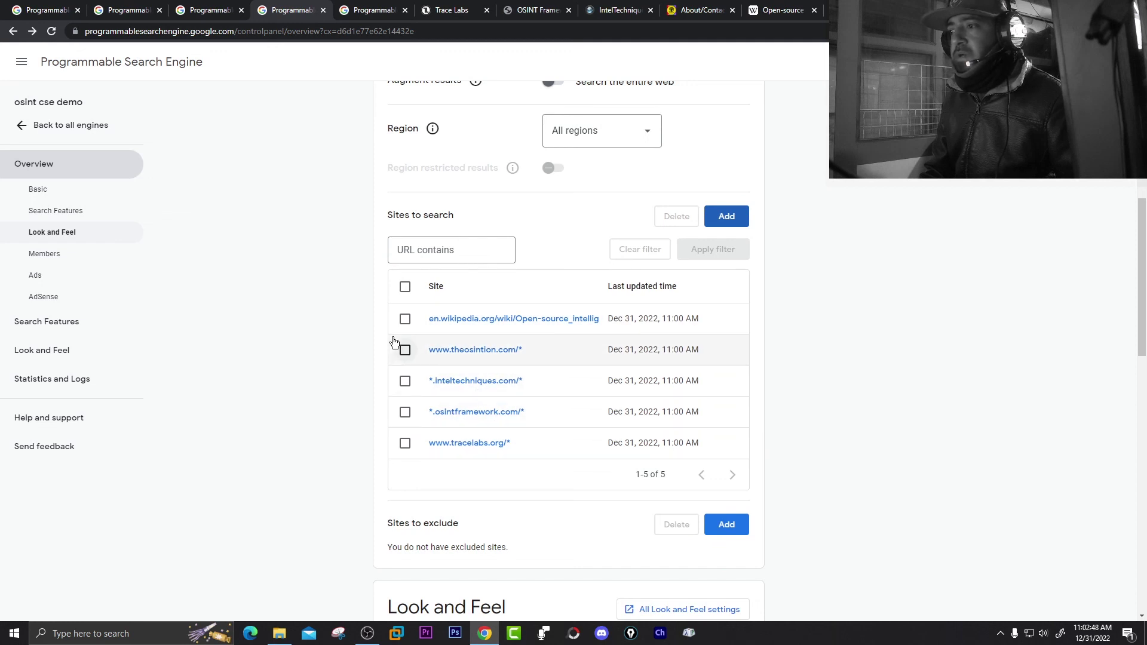
pyautogui.click(405, 318)
pyautogui.scroll(-3, 517, 468)
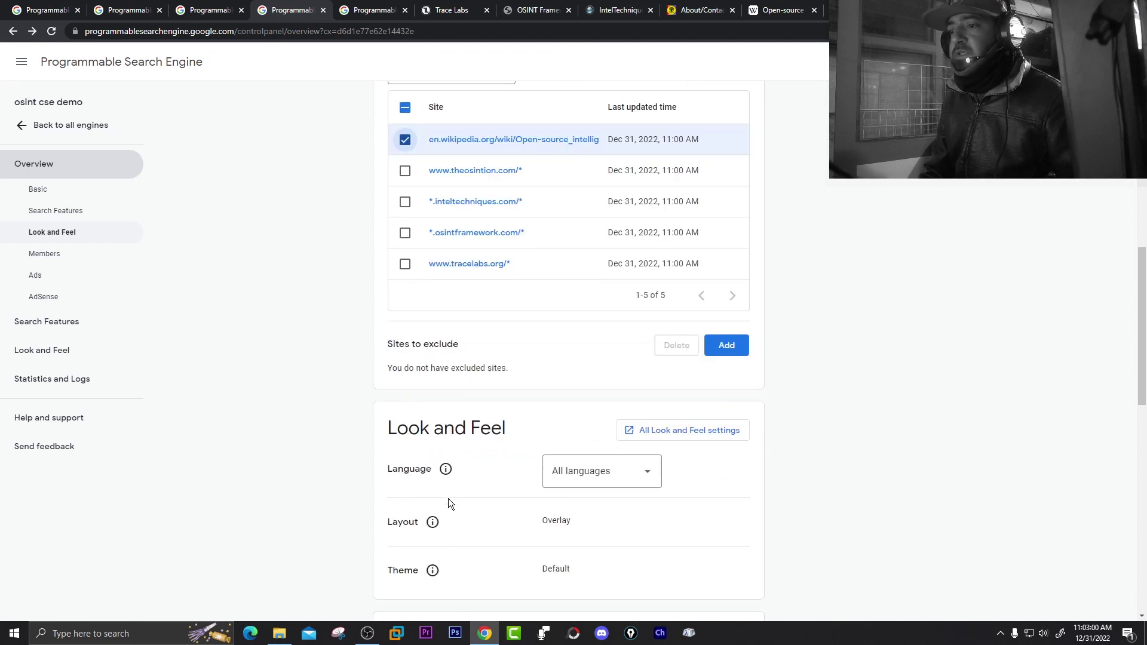